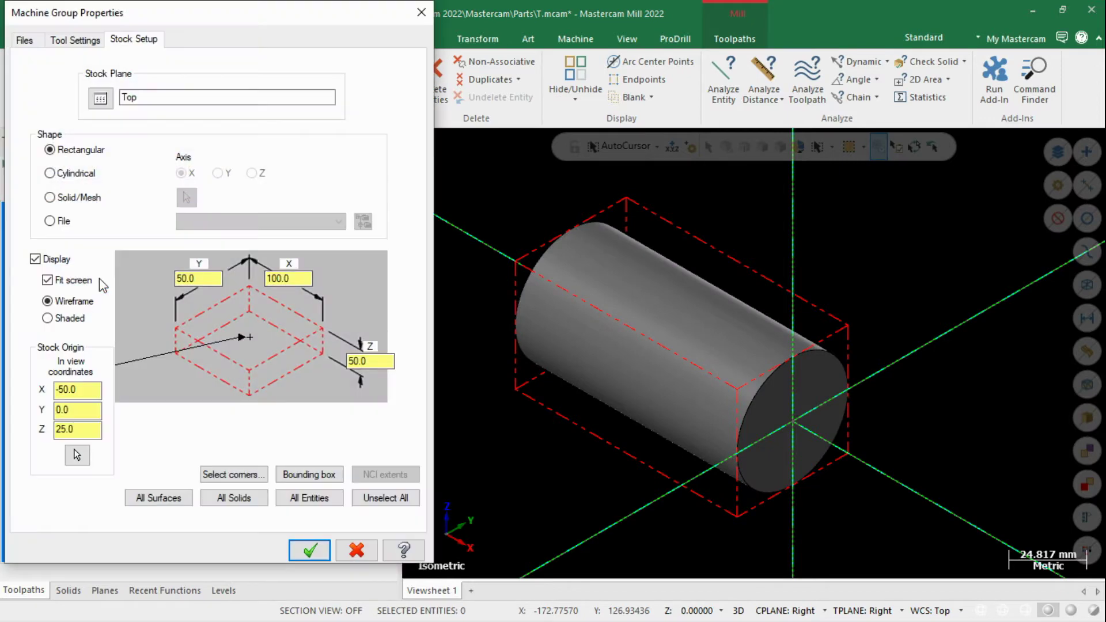
Set the stock shape to cylindrical along the X axis and size it from all solids.
{"action": "left_click", "coordinate": [68, 175]}
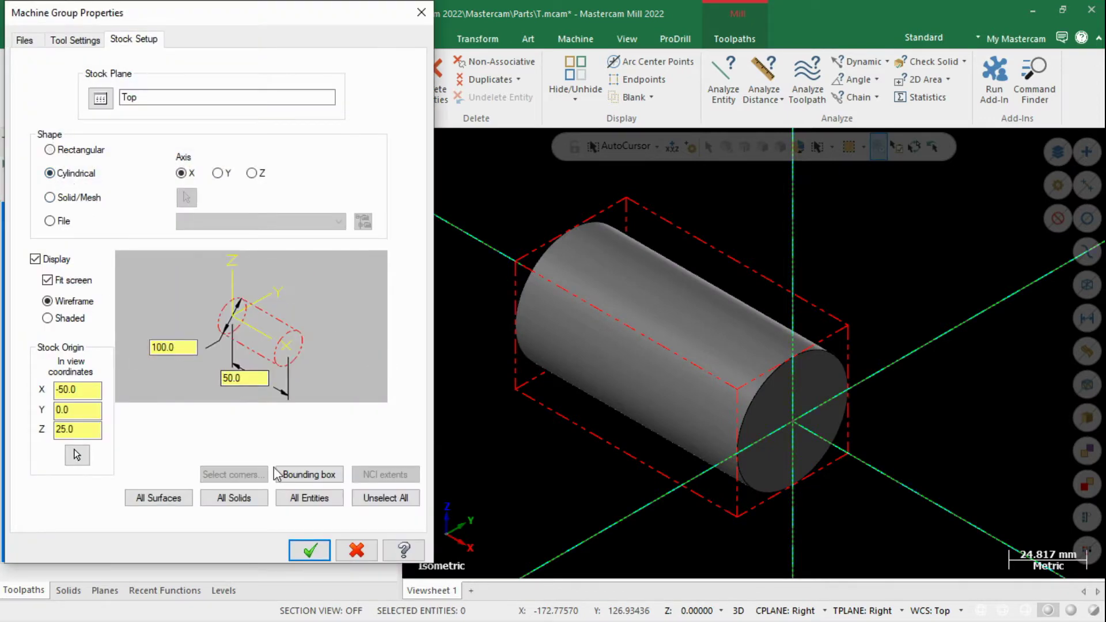
{"action": "left_click", "coordinate": [249, 501]}
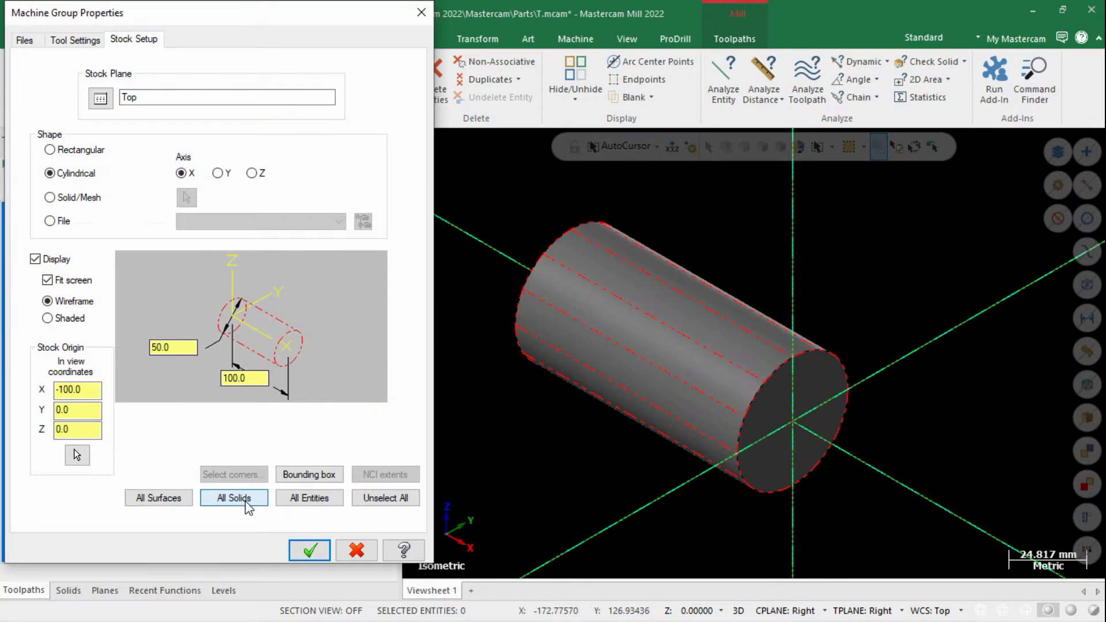
{"action": "left_click", "coordinate": [317, 551]}
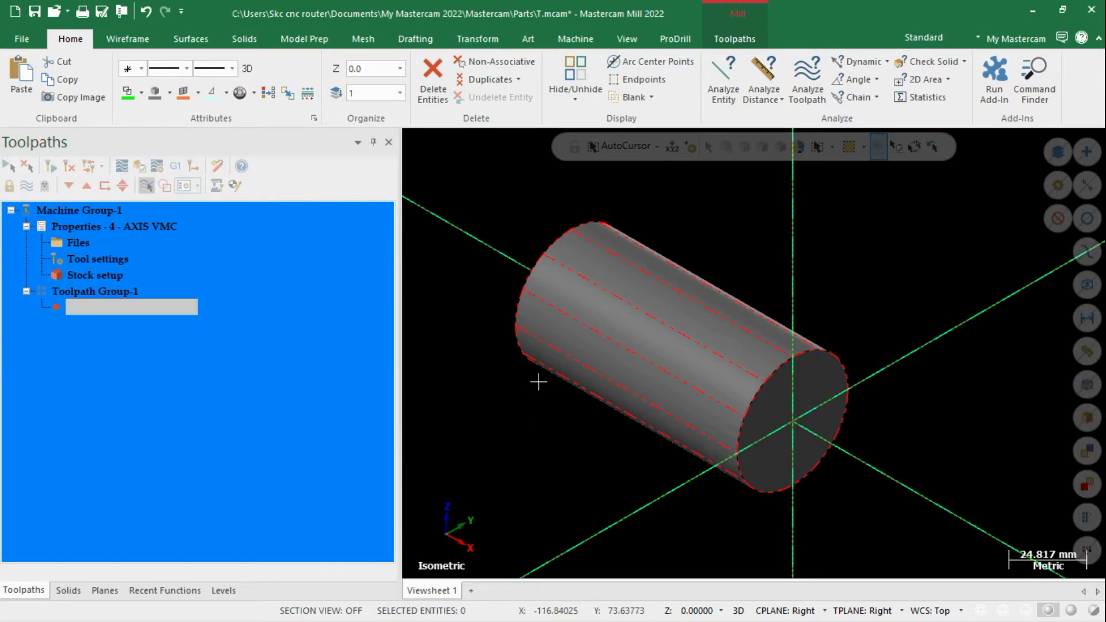
{"action": "scroll", "coordinate": [794, 398], "scroll_direction": "up", "scroll_amount": 2}
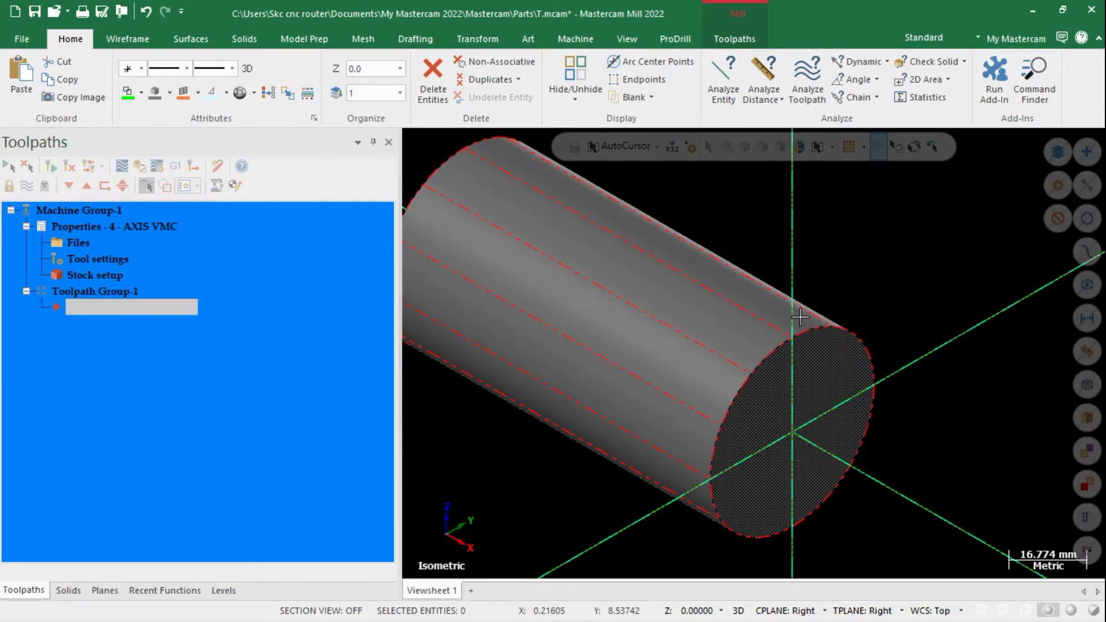
{"action": "scroll", "coordinate": [799, 316], "scroll_direction": "down", "scroll_amount": 3}
Change the stock to a rectangular block sized from all solids, with Y and Z set to 52.
{"action": "left_click", "coordinate": [61, 273]}
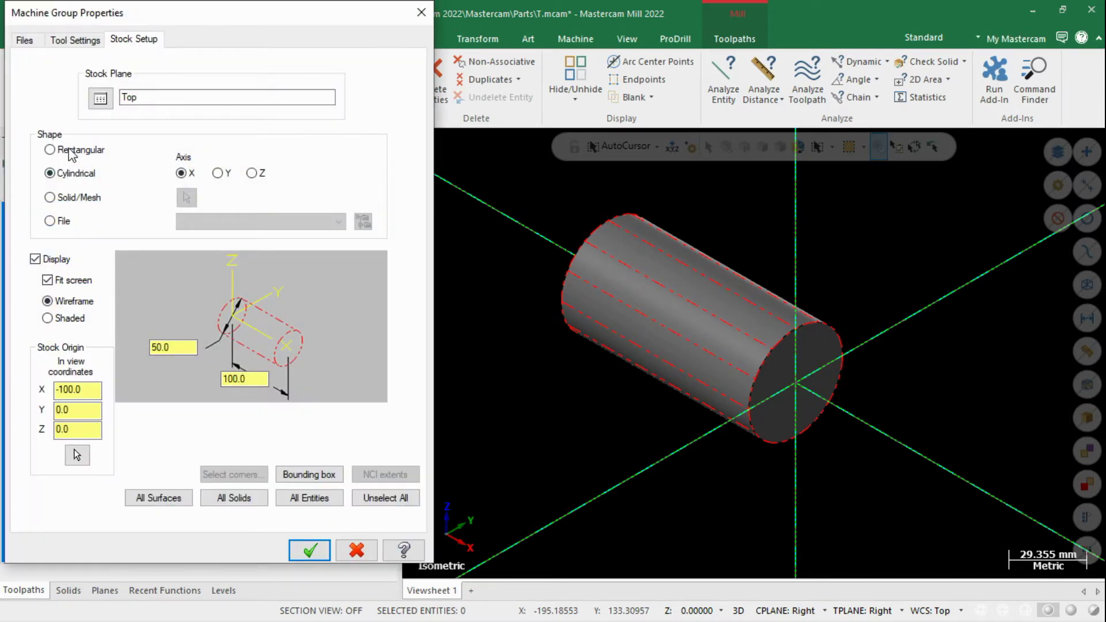
{"action": "left_click", "coordinate": [69, 151]}
{"action": "left_click", "coordinate": [235, 497]}
{"action": "double_click", "coordinate": [200, 277]}
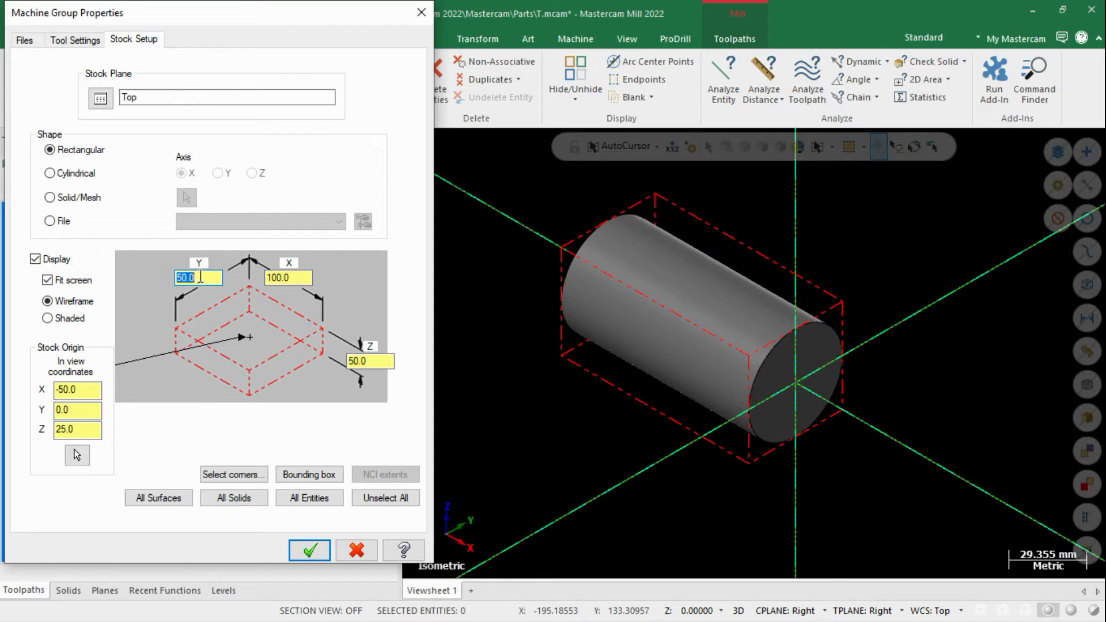
{"action": "double_click", "coordinate": [343, 361]}
{"action": "type", "text": "52"}
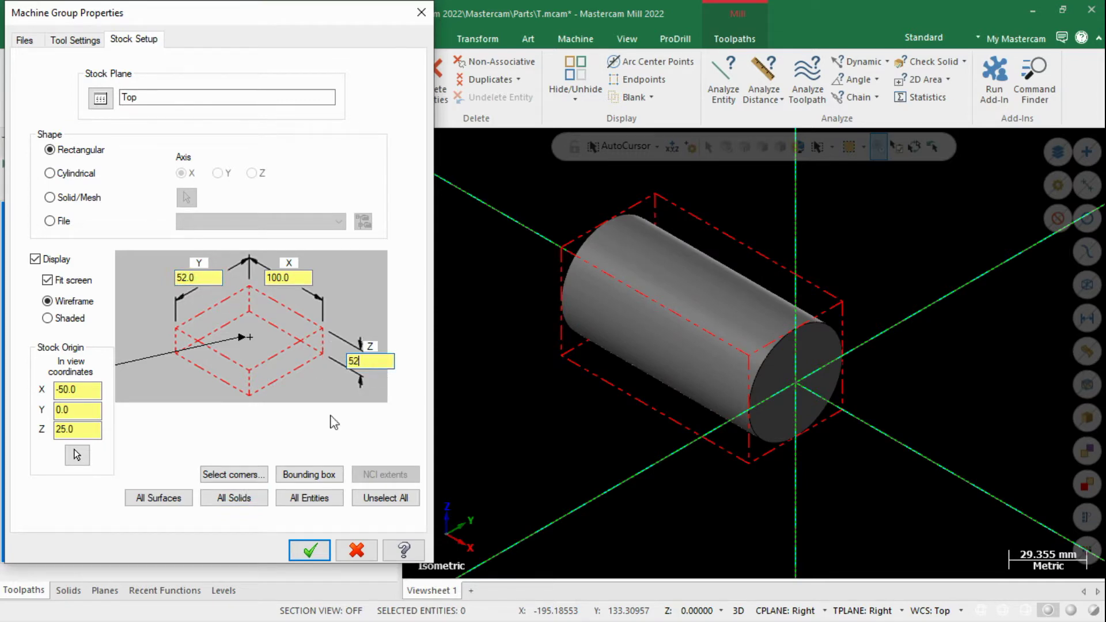
{"action": "left_click", "coordinate": [309, 550]}
Inspect the stock allowance around the cylinder in the Right view and return to the Isometric view.
{"action": "right_click", "coordinate": [452, 236]}
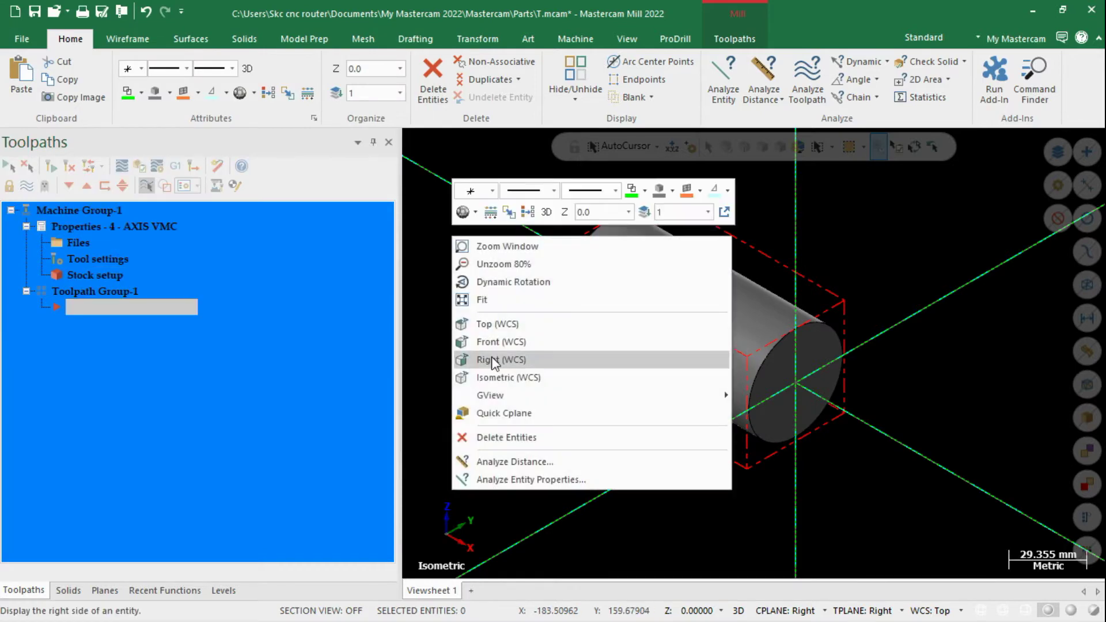
{"action": "left_click", "coordinate": [483, 360]}
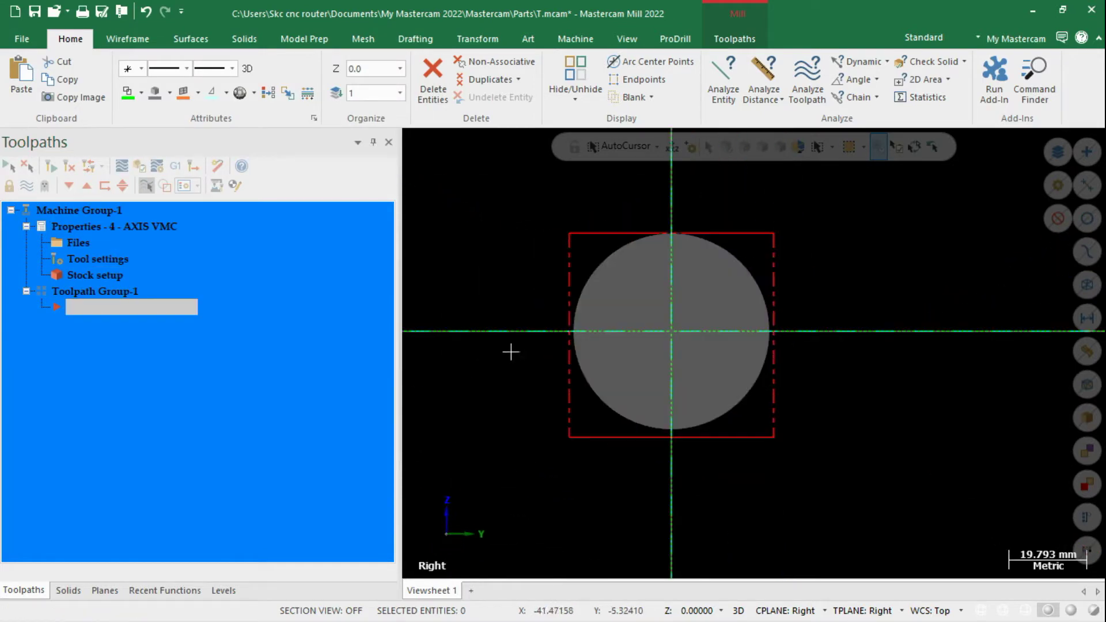
{"action": "scroll", "coordinate": [599, 349], "scroll_direction": "up", "scroll_amount": 2}
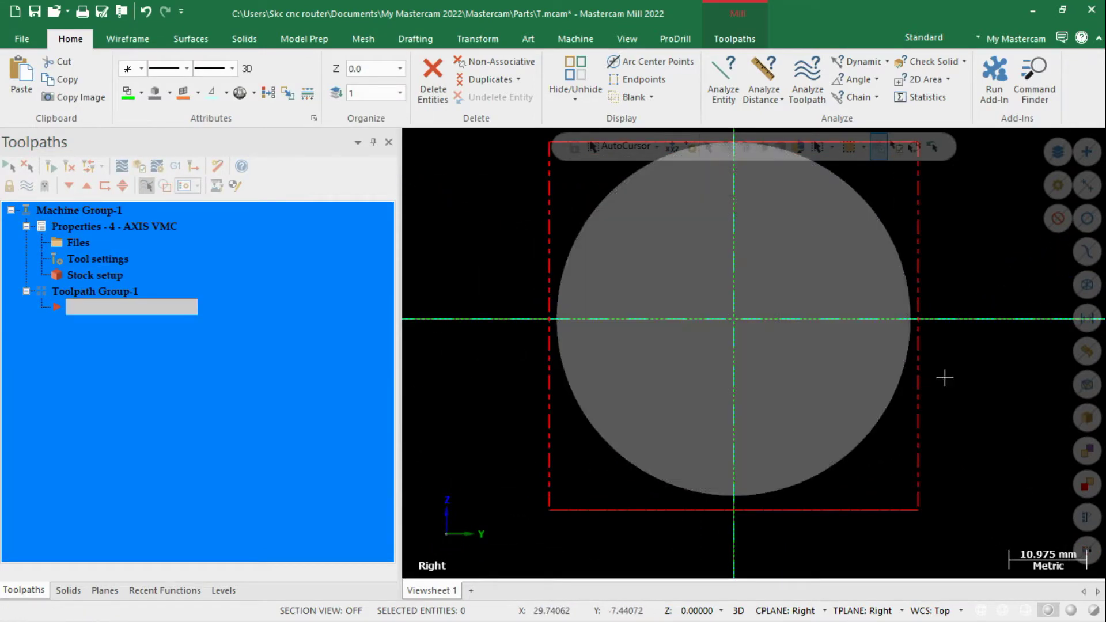
{"action": "right_click", "coordinate": [498, 247]}
{"action": "left_click", "coordinate": [521, 390]}
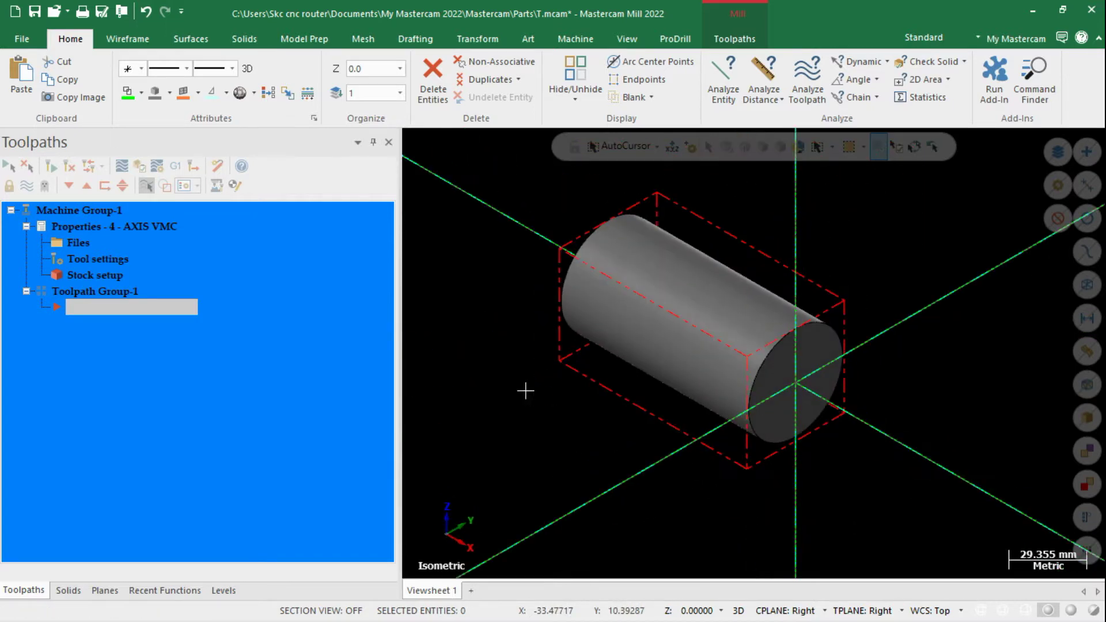
{"action": "scroll", "coordinate": [661, 424], "scroll_direction": "down", "scroll_amount": 2}
{"action": "scroll", "coordinate": [661, 424], "scroll_direction": "up", "scroll_amount": 1}
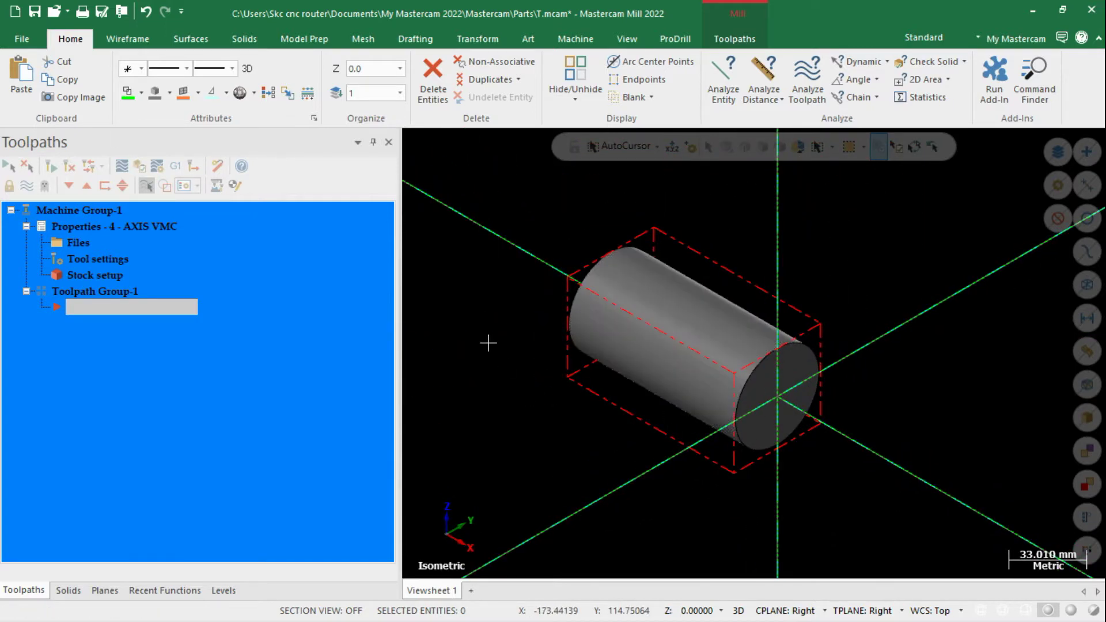
Start a multiaxis Flow toolpath using the 12 Flat Endmill with a feed rate of 500.
{"action": "left_click", "coordinate": [722, 41]}
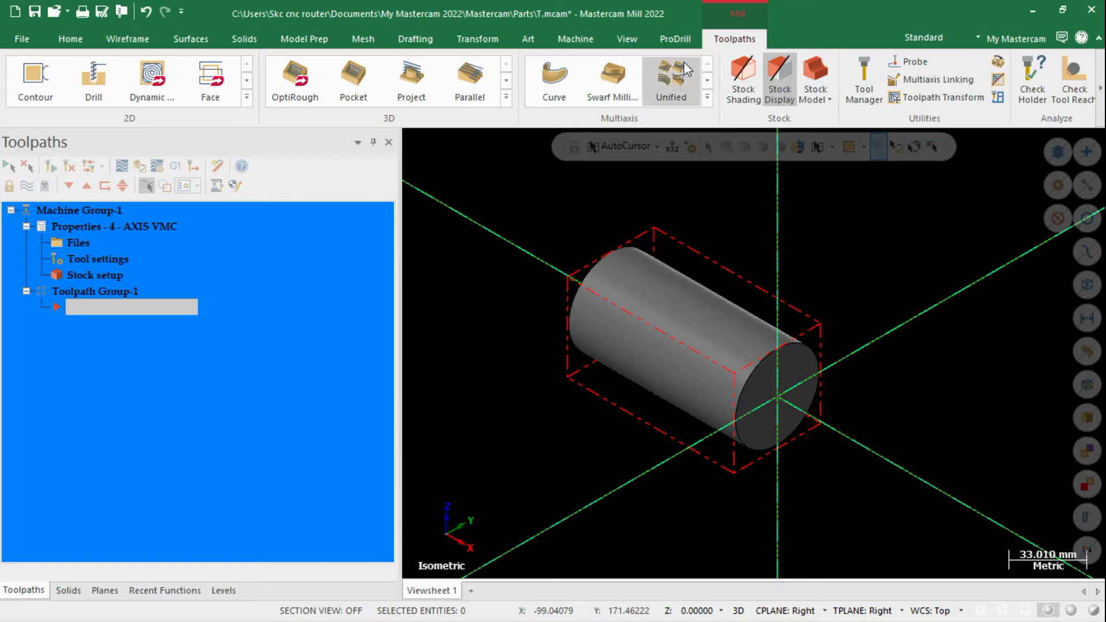
{"action": "left_click", "coordinate": [707, 97]}
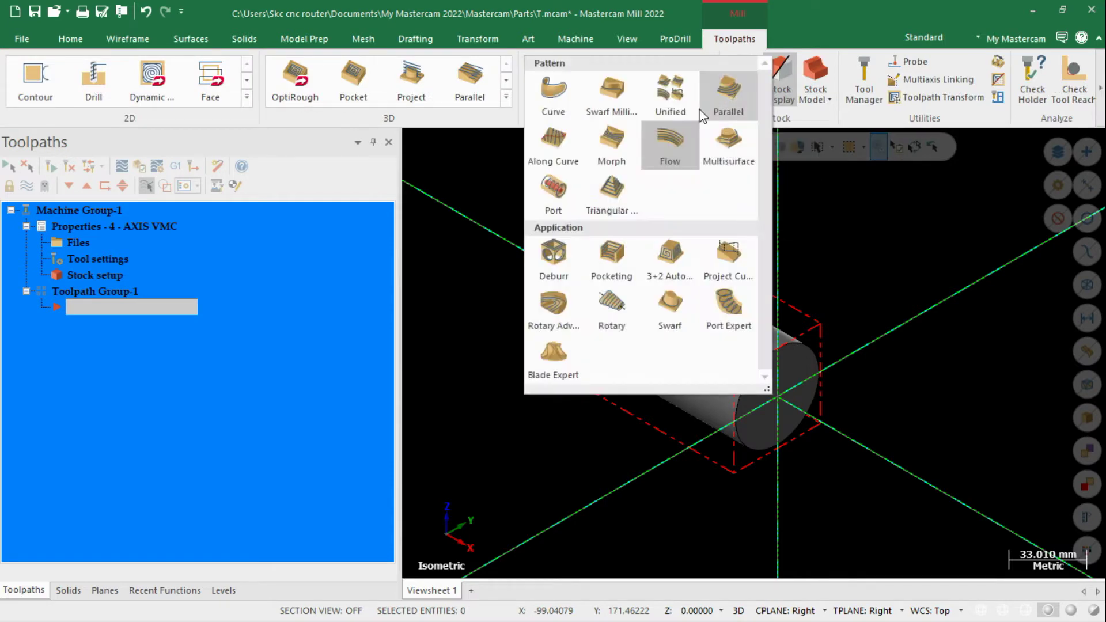
{"action": "left_click", "coordinate": [669, 151]}
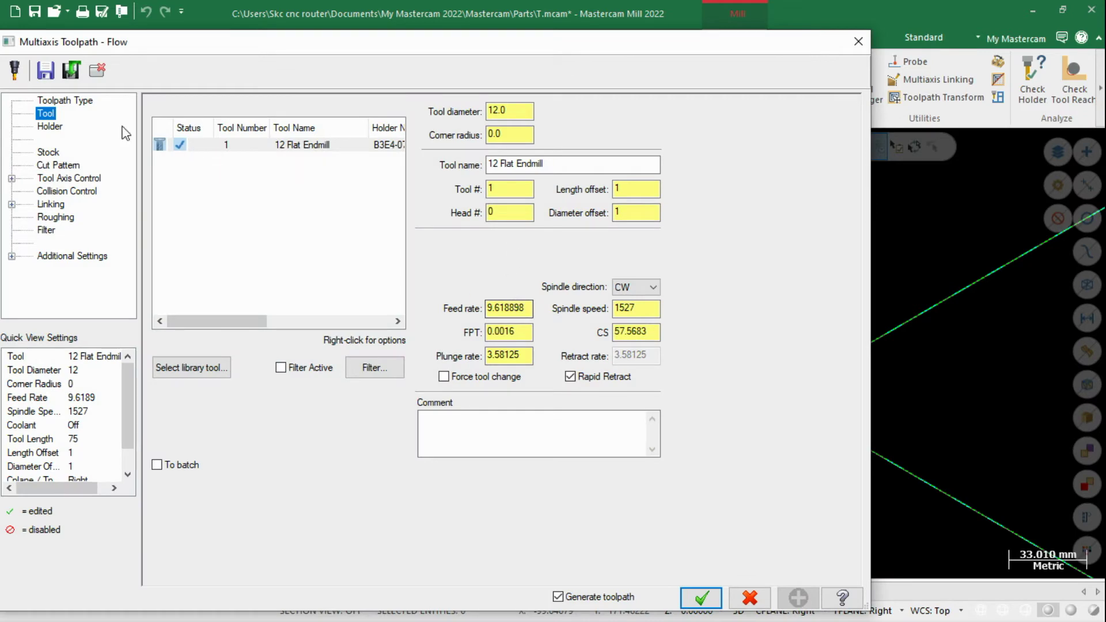
{"action": "left_click_drag", "start_coordinate": [526, 308], "coordinate": [437, 292]}
{"action": "type", "text": "500"}
{"action": "key", "text": "Return"}
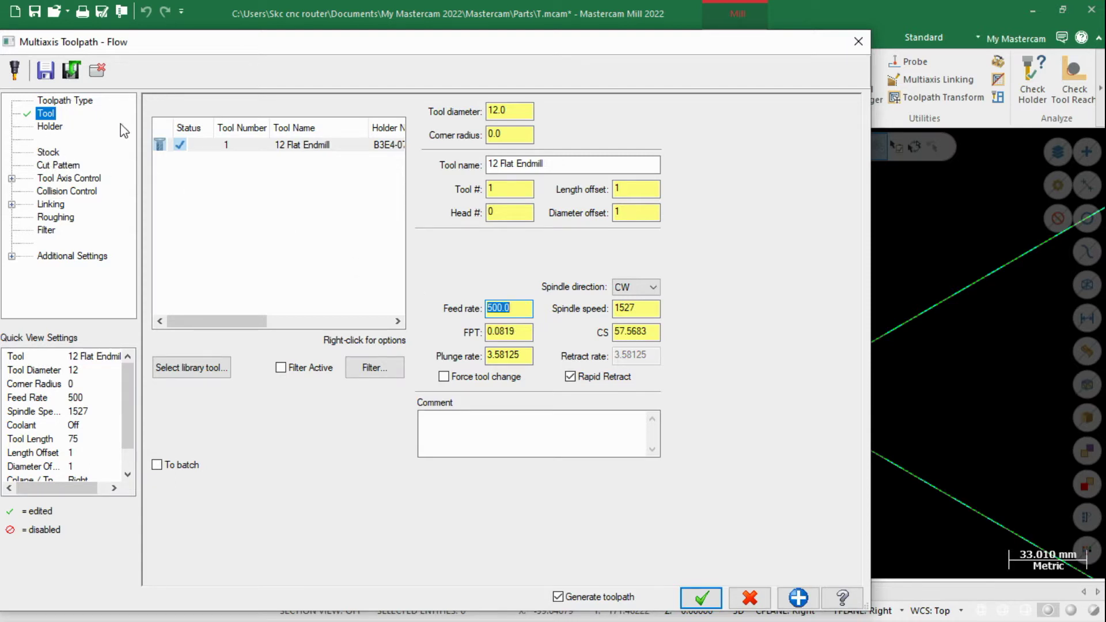
{"action": "left_click", "coordinate": [271, 146]}
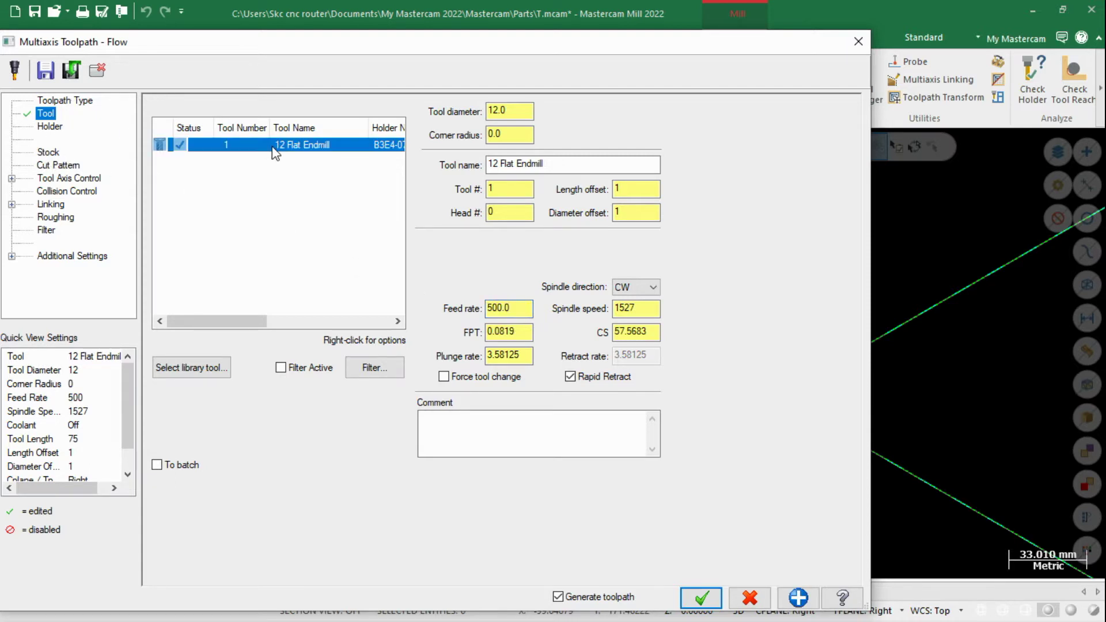
Select the cylinder's outer face as the surface for the Flow toolpath's cut pattern.
{"action": "left_click", "coordinate": [47, 153]}
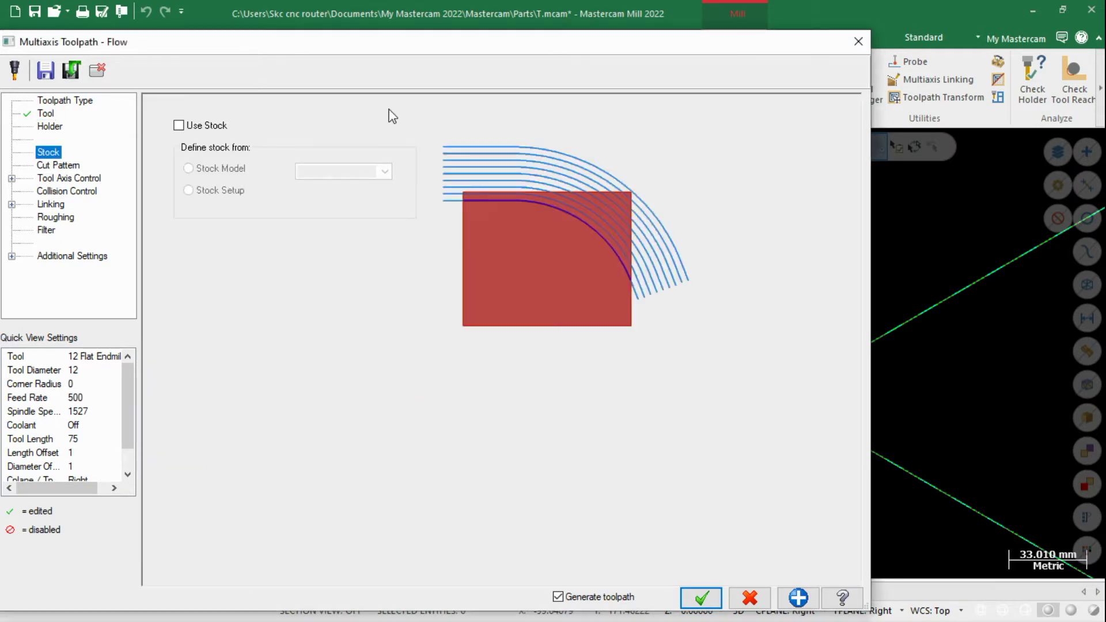
{"action": "left_click", "coordinate": [57, 165]}
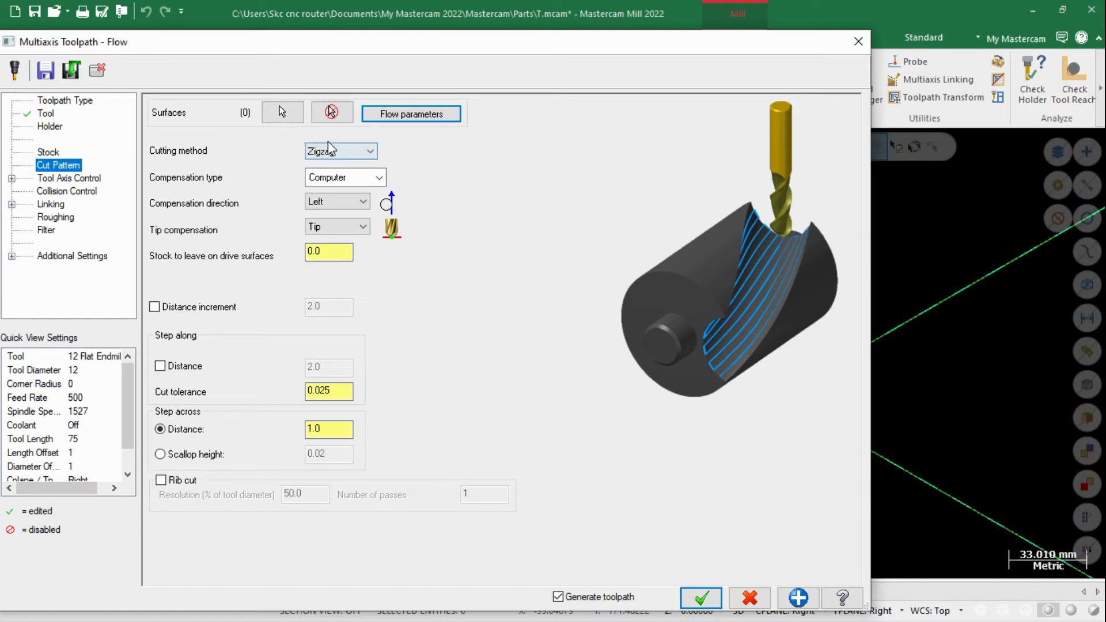
{"action": "left_click", "coordinate": [282, 112]}
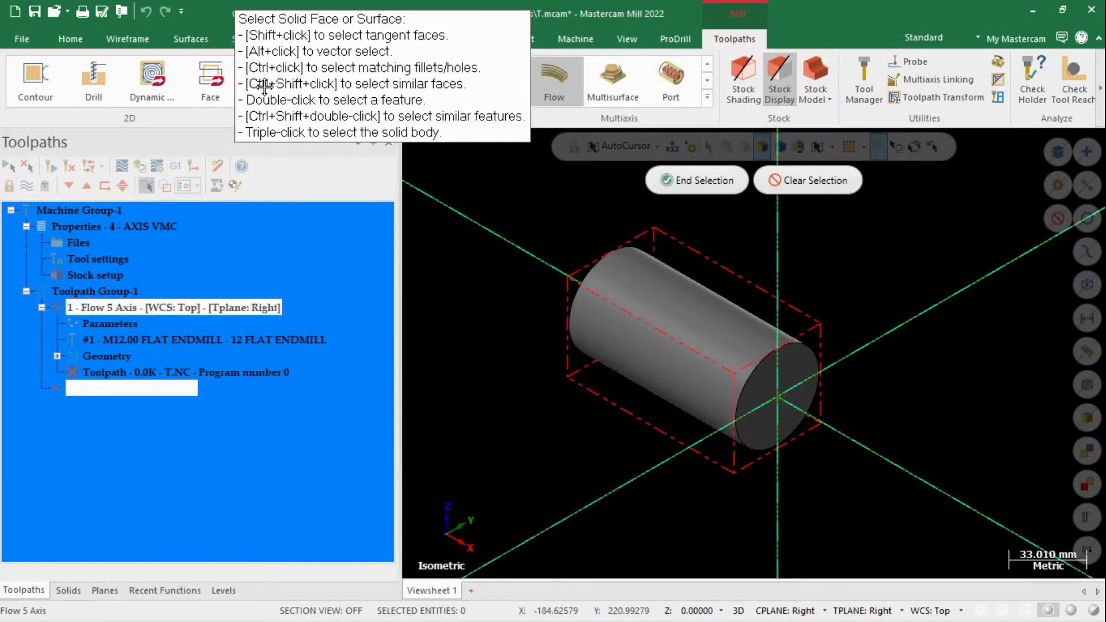
{"action": "left_click", "coordinate": [720, 335]}
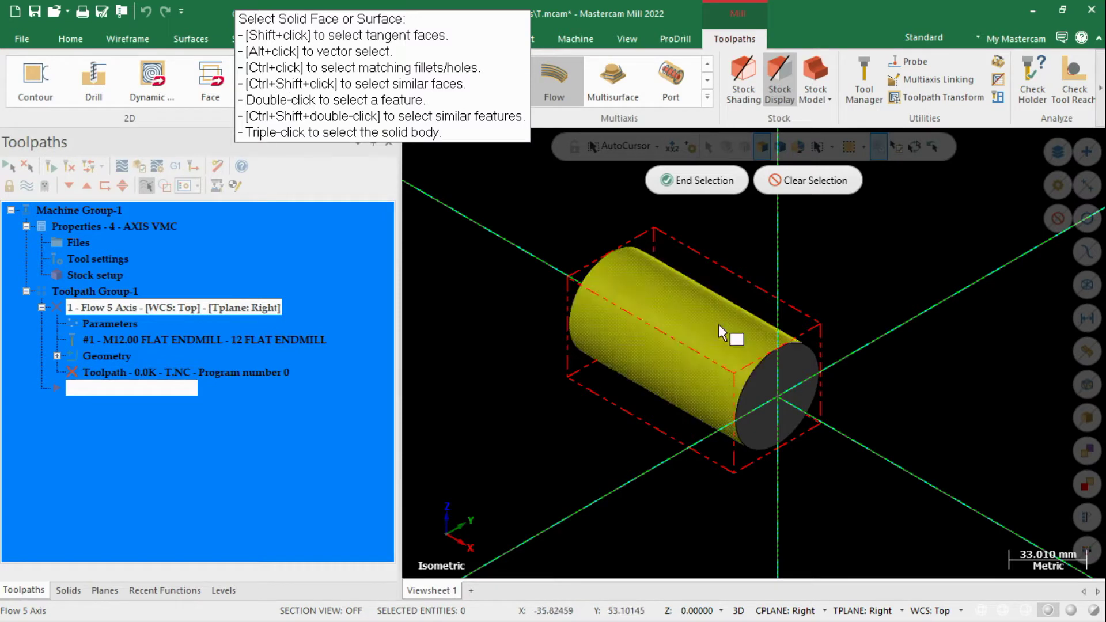
{"action": "left_click", "coordinate": [691, 191]}
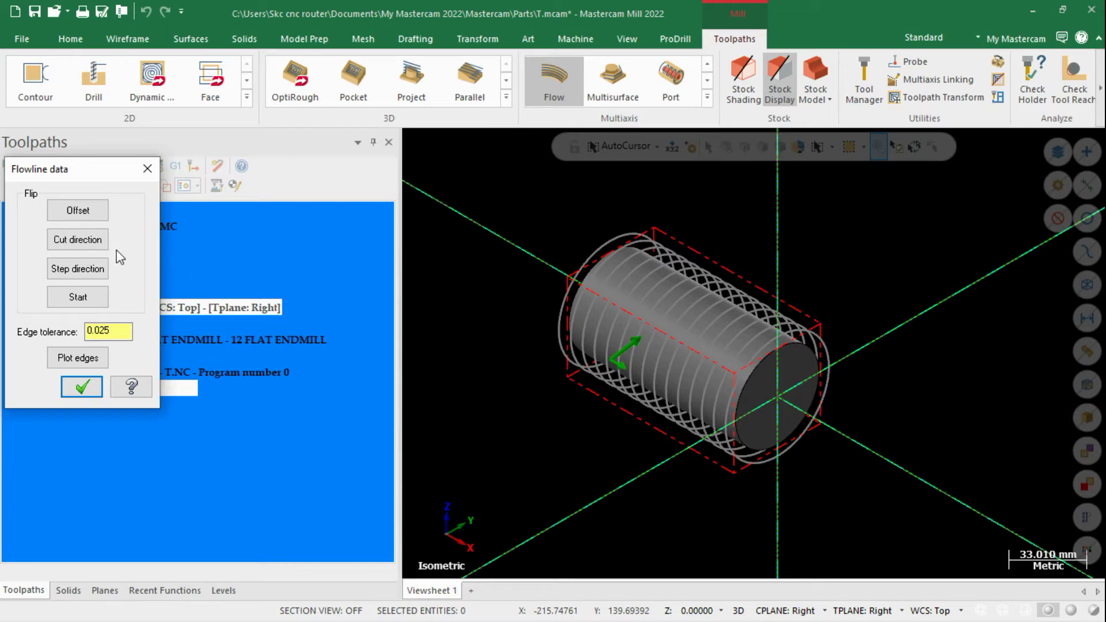
Flip the flowline step direction so the passes around the circumference start at the cylinder's front end, and accept the flowline data.
{"action": "left_click", "coordinate": [83, 241]}
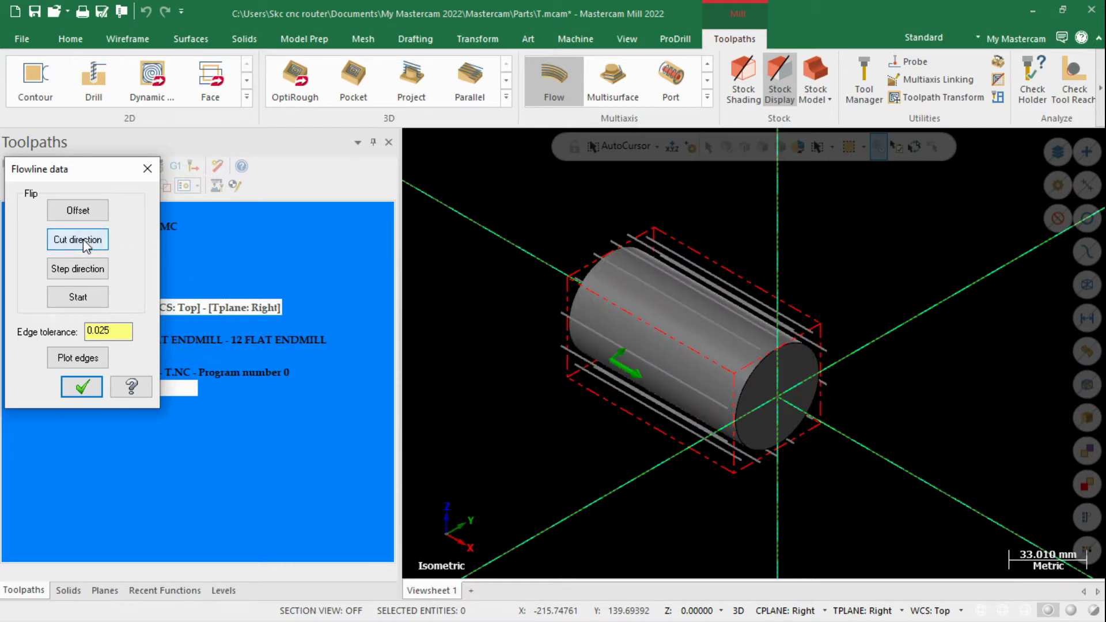
{"action": "left_click", "coordinate": [83, 240]}
{"action": "left_click", "coordinate": [82, 270]}
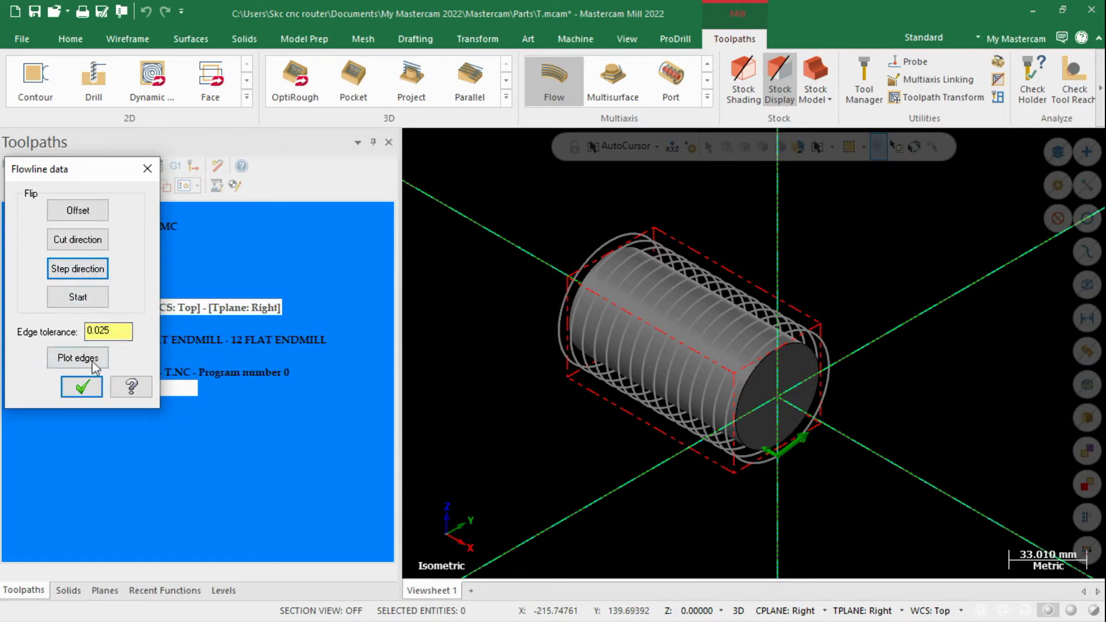
{"action": "left_click", "coordinate": [79, 243]}
{"action": "left_click", "coordinate": [79, 243]}
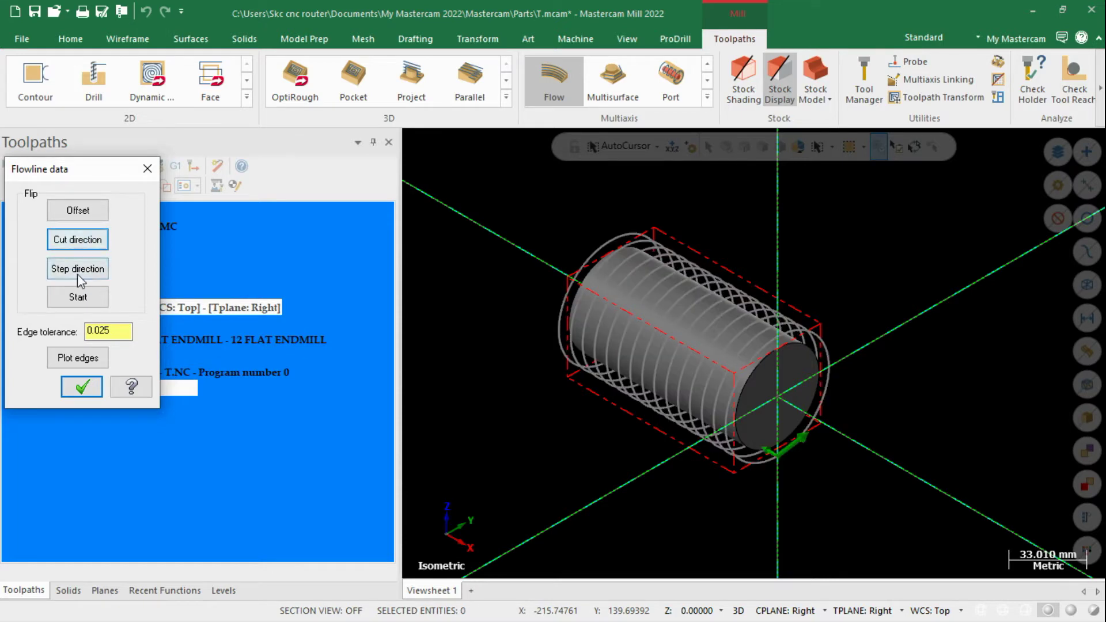
{"action": "left_click", "coordinate": [78, 274]}
{"action": "left_click", "coordinate": [79, 296]}
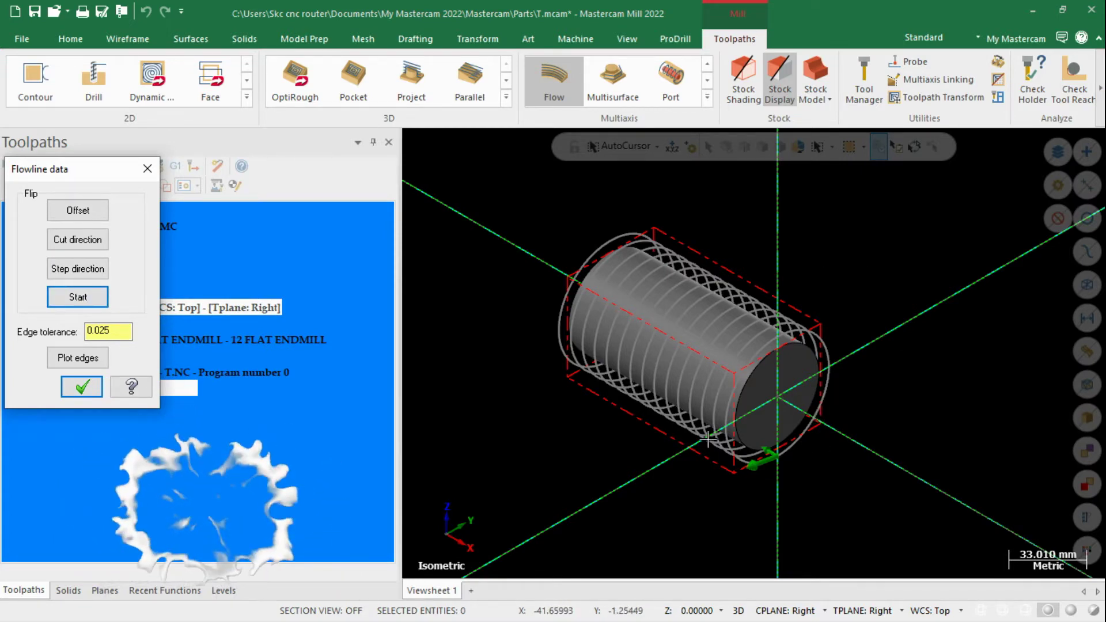
{"action": "left_click", "coordinate": [91, 302]}
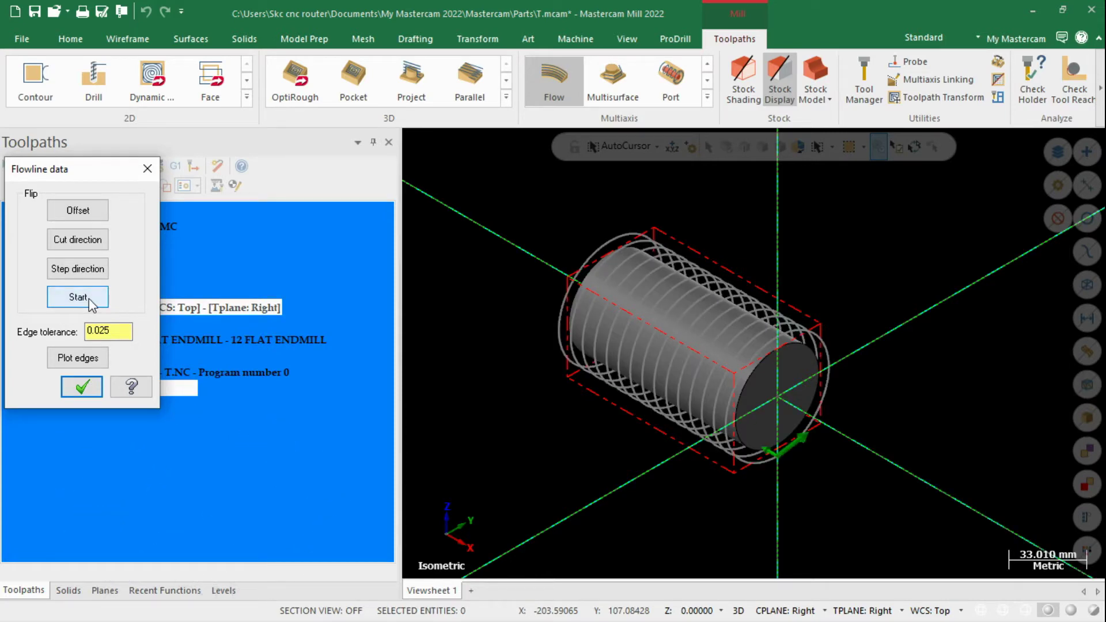
{"action": "left_click", "coordinate": [85, 384]}
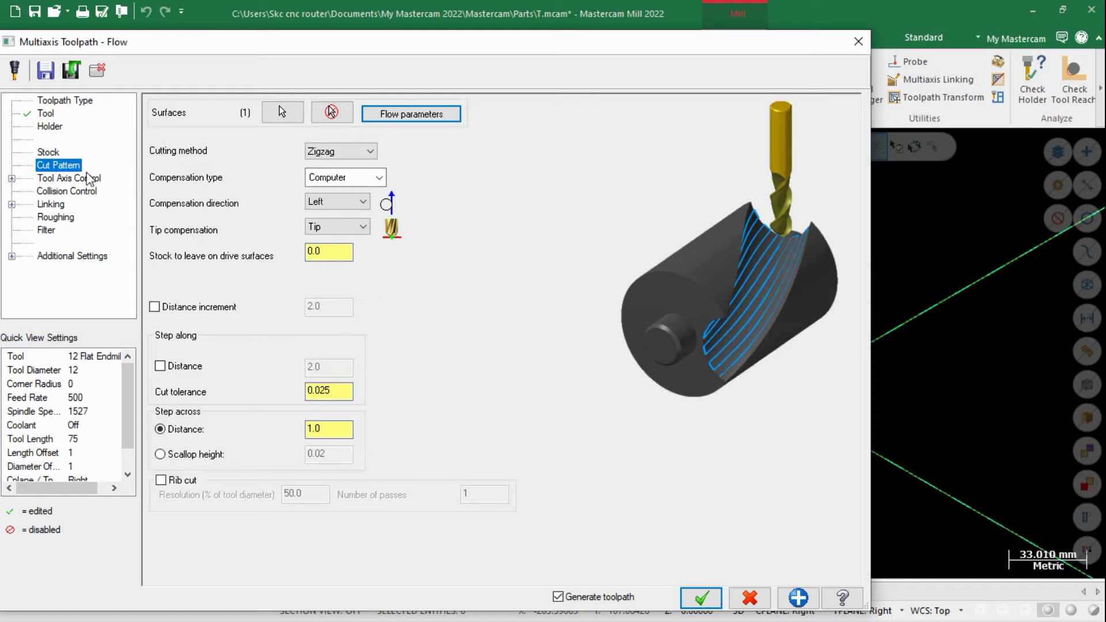
Set the output format of the tool axis control to 4 axis.
{"action": "left_click", "coordinate": [52, 179]}
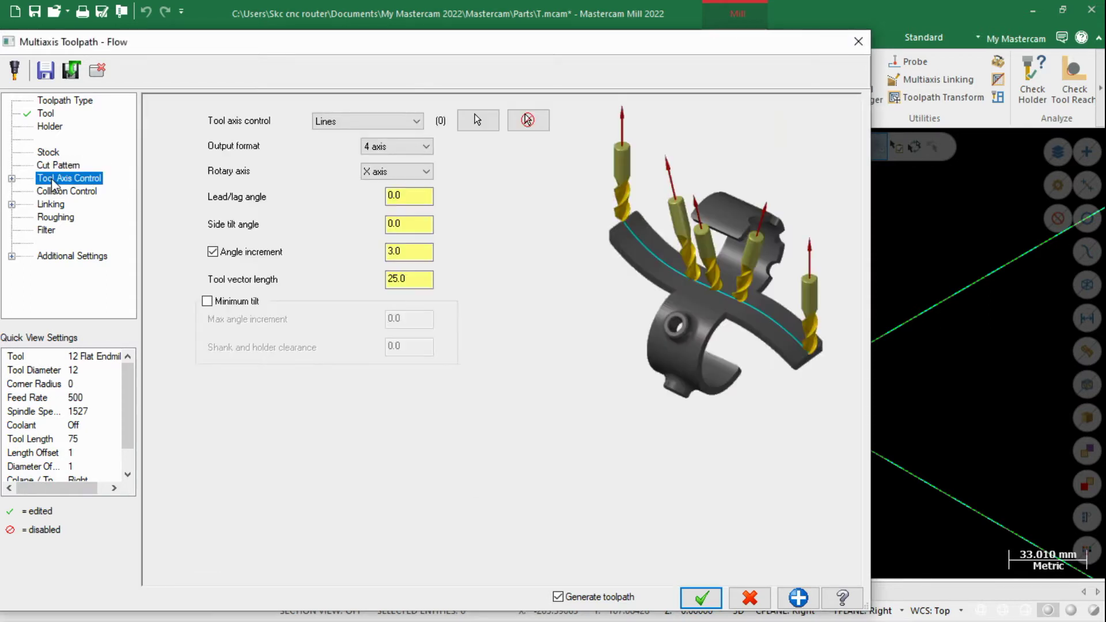
{"action": "left_click", "coordinate": [388, 147]}
{"action": "left_click", "coordinate": [386, 146]}
{"action": "left_click", "coordinate": [386, 146]}
{"action": "left_click", "coordinate": [382, 163]}
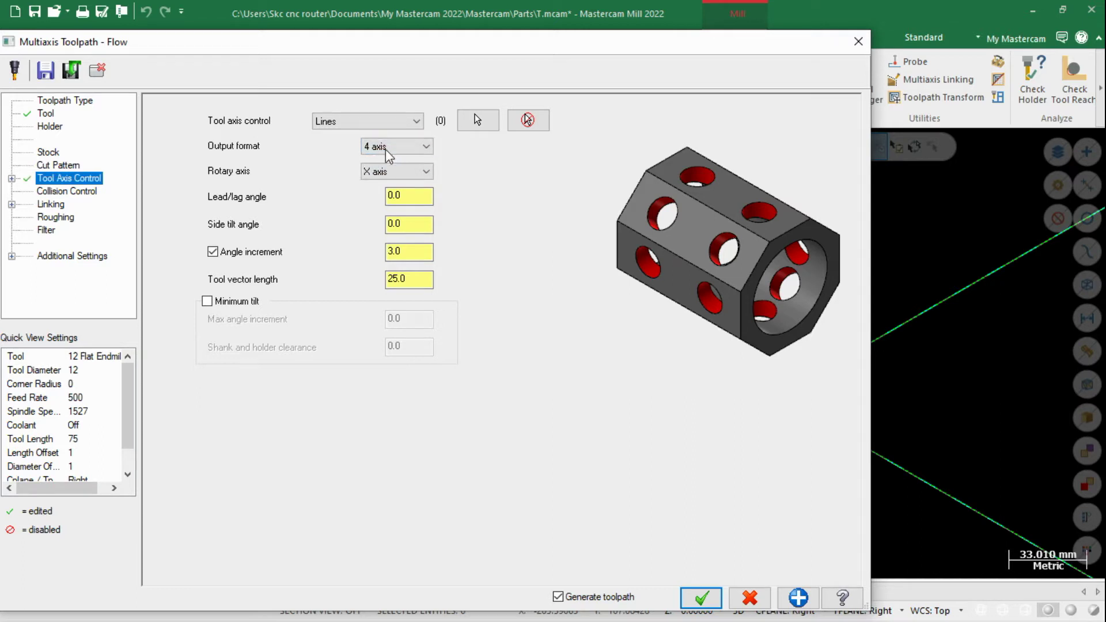
Check the linking parameters of the Flow toolpath without selecting tool axis lines.
{"action": "left_click", "coordinate": [11, 179]}
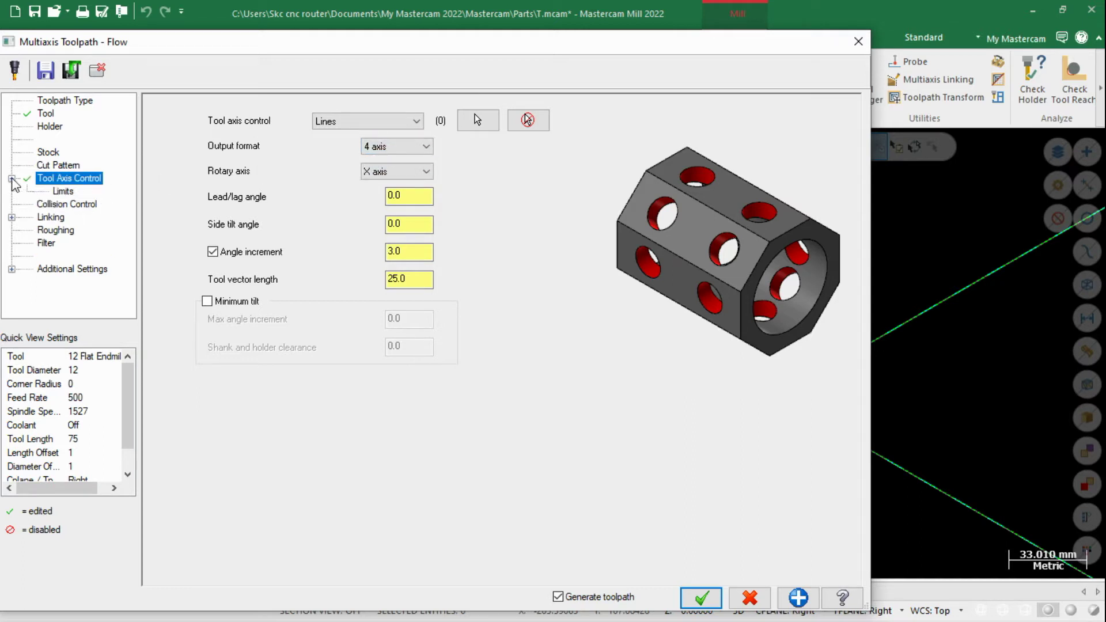
{"action": "left_click", "coordinate": [53, 221]}
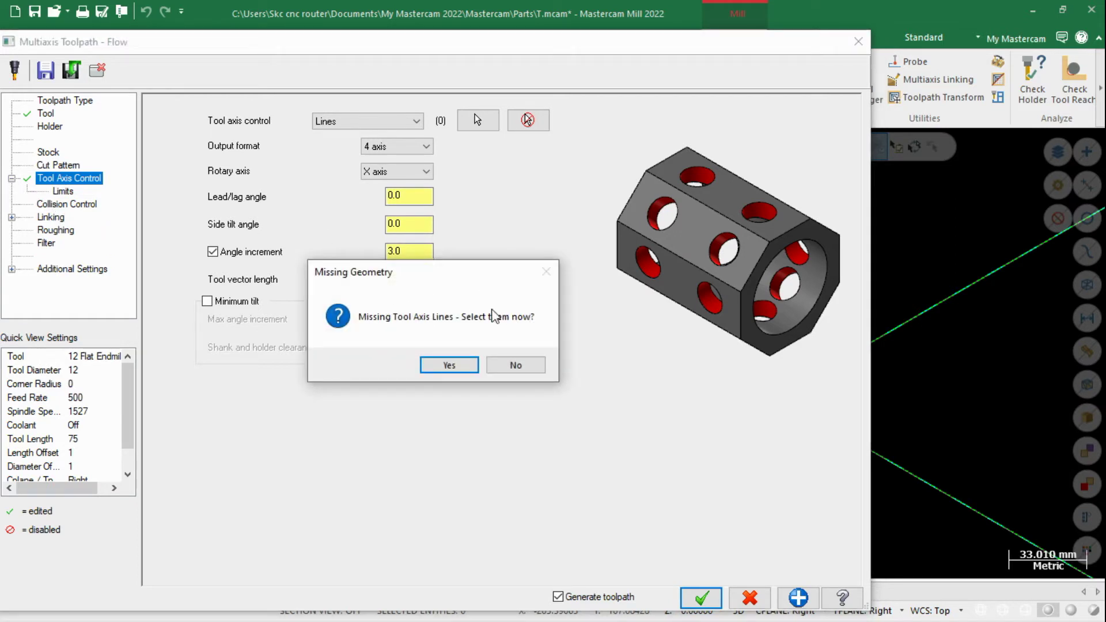
{"action": "left_click", "coordinate": [516, 364]}
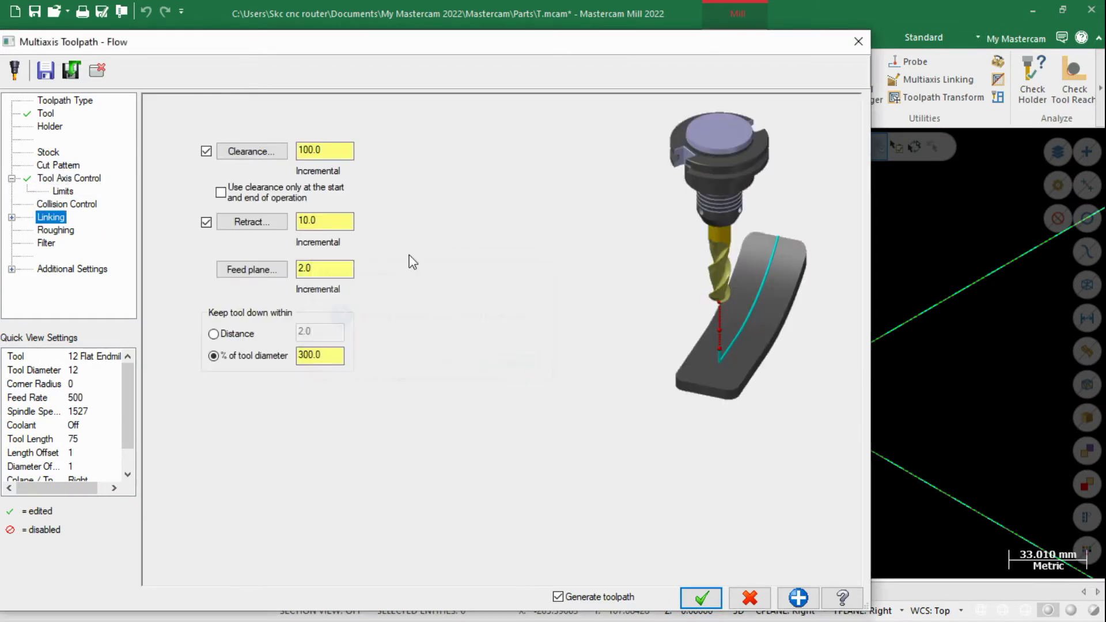
Set the Flow toolpath's tool axis control to Pattern surface.
{"action": "left_click", "coordinate": [67, 179]}
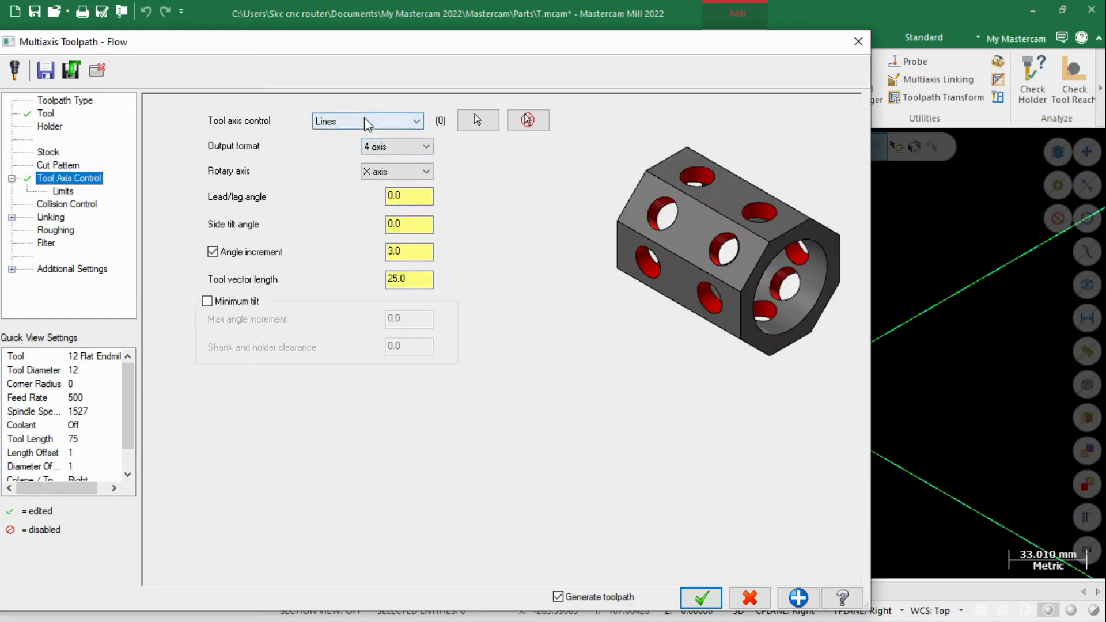
{"action": "left_click", "coordinate": [368, 122]}
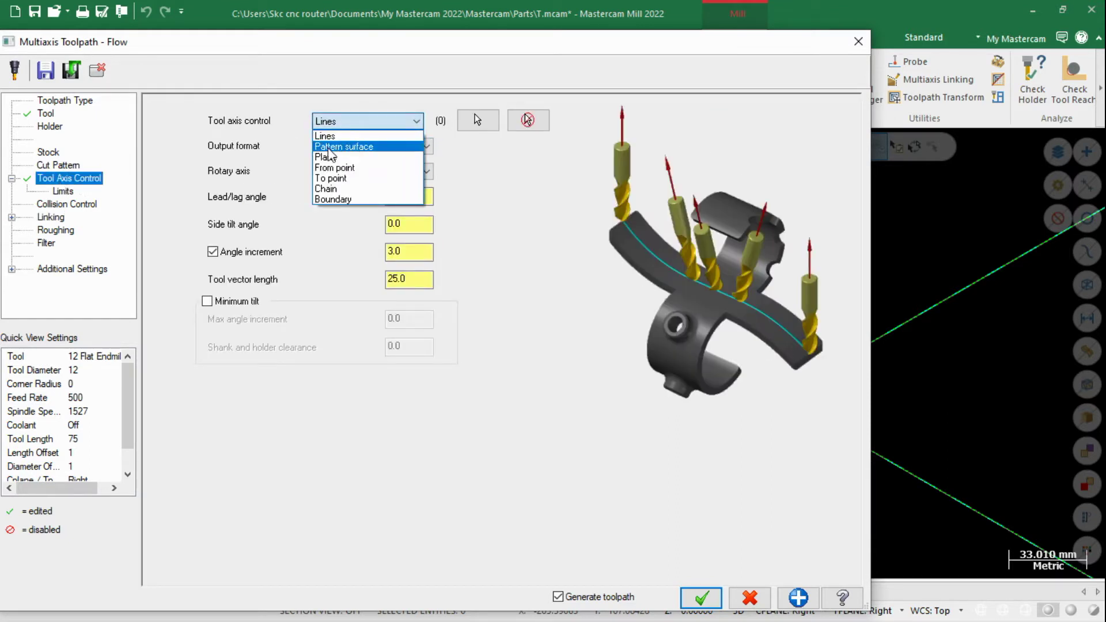
{"action": "left_click", "coordinate": [354, 148]}
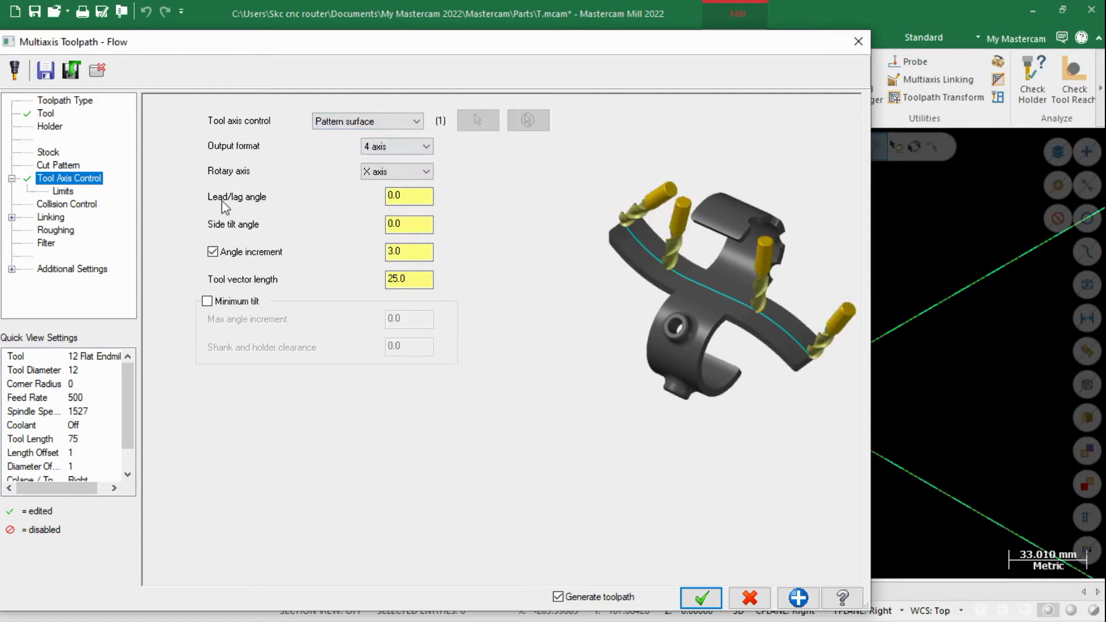
Set the roughing depth cuts to 3 rough cuts with a rough step of 3.0.
{"action": "left_click", "coordinate": [50, 218]}
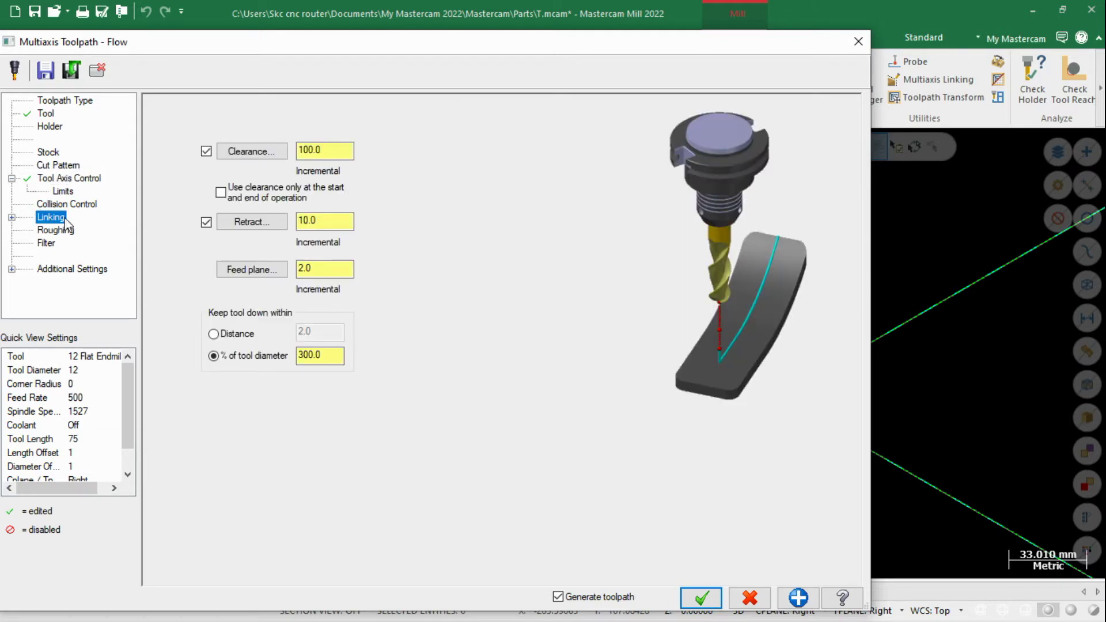
{"action": "left_click", "coordinate": [58, 230]}
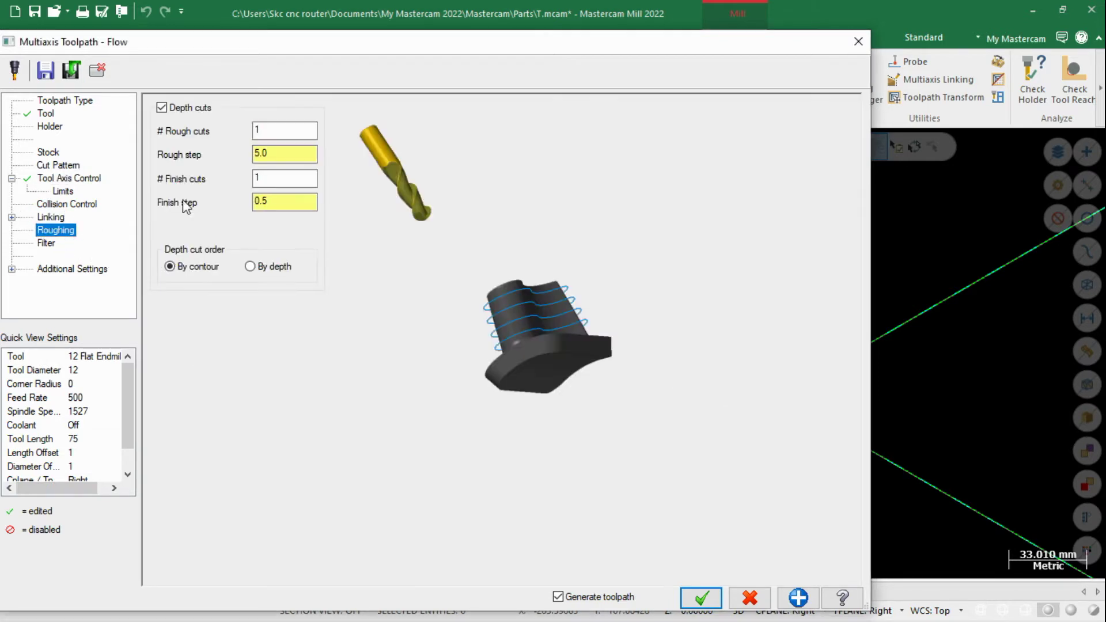
{"action": "left_click_drag", "start_coordinate": [270, 131], "coordinate": [220, 137]}
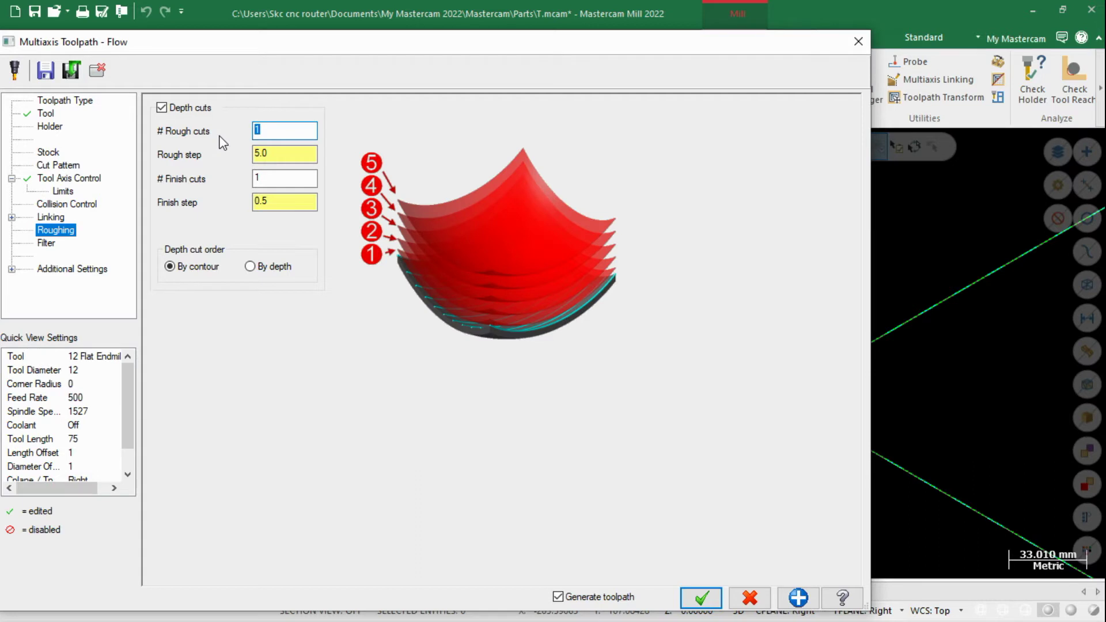
{"action": "type", "text": "3"}
{"action": "key", "text": "Tab"}
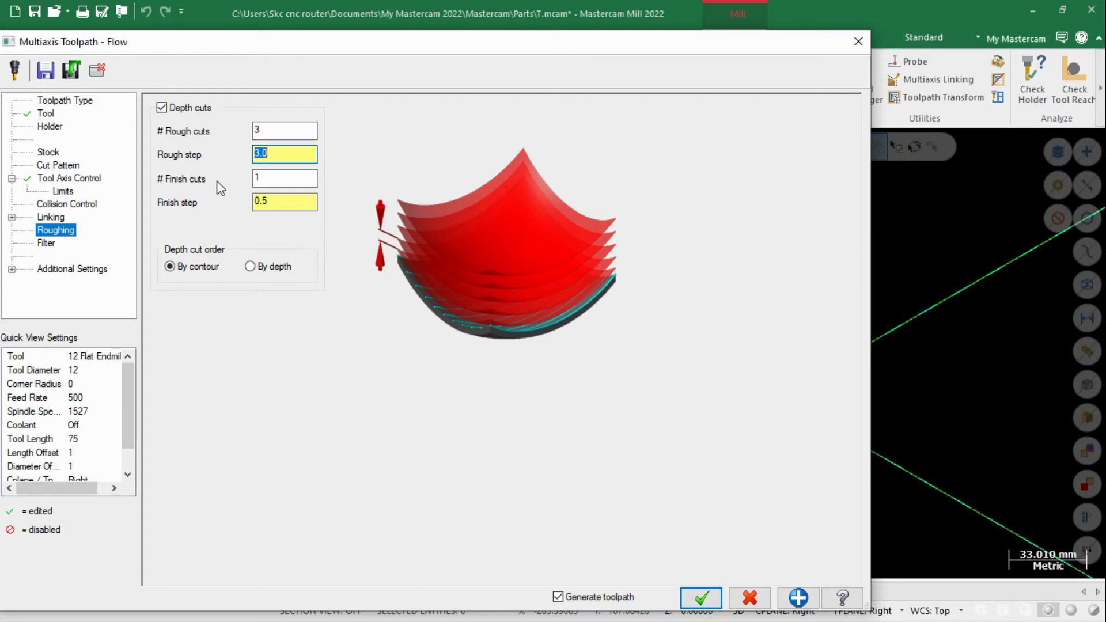
Set the cut pattern's step across distance to 3.0 and generate the Flow toolpath.
{"action": "left_click", "coordinate": [60, 166]}
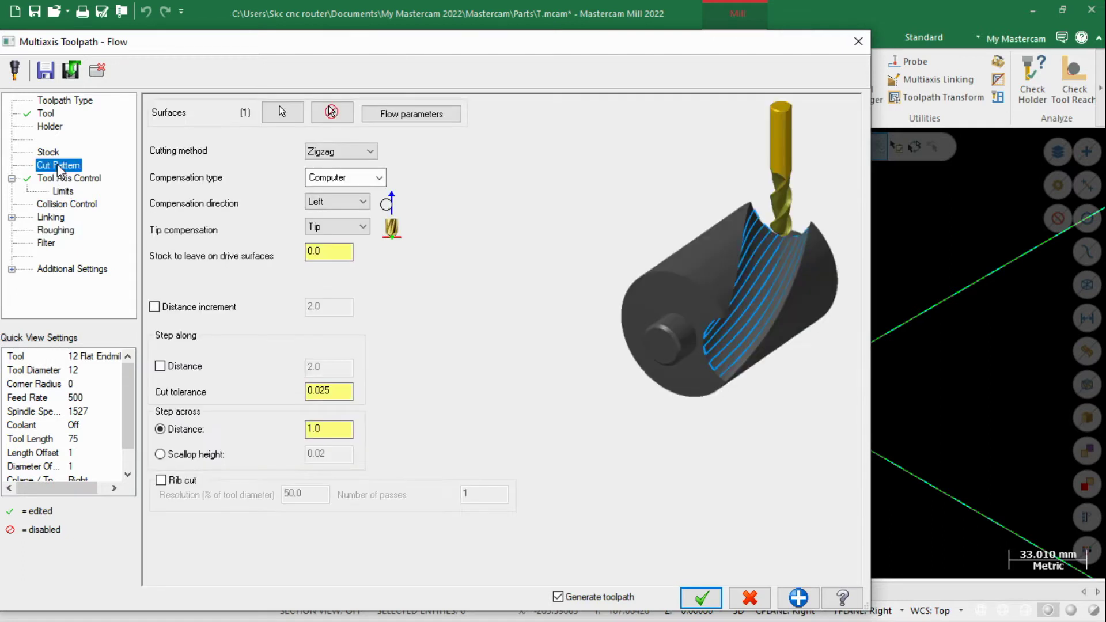
{"action": "left_click", "coordinate": [327, 430]}
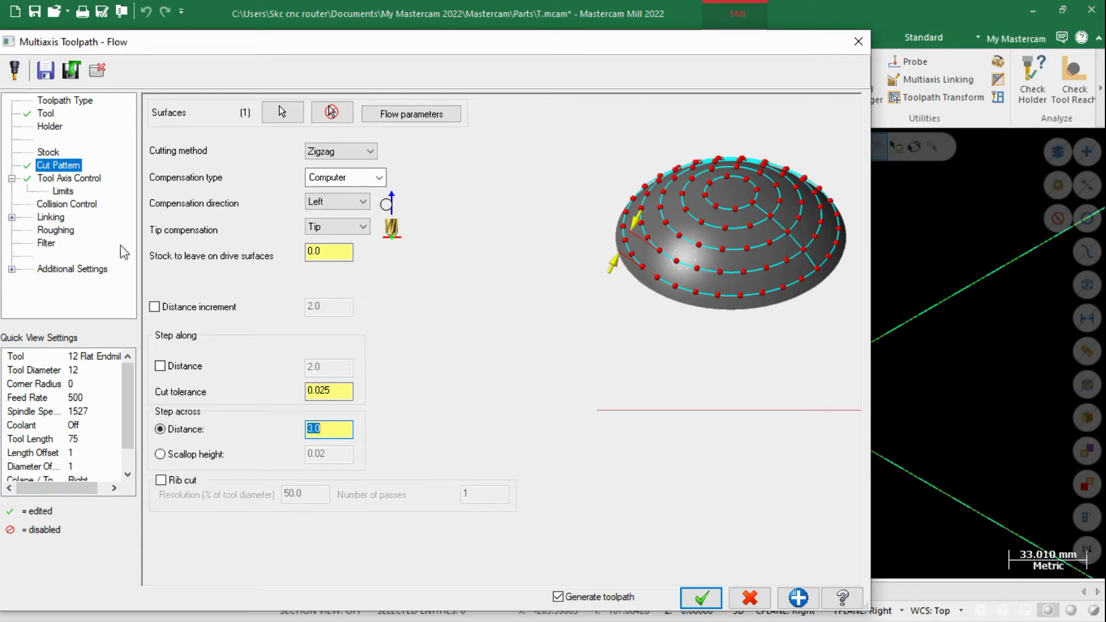
{"action": "left_click", "coordinate": [700, 597]}
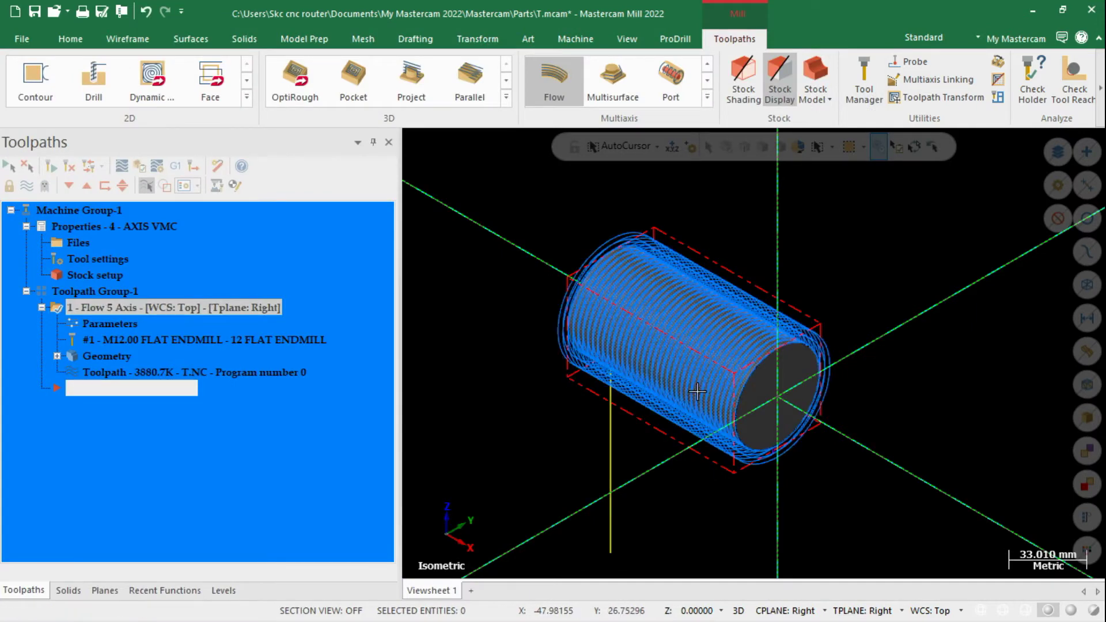
Examine the generated passes around the cylinder from the Right (WCS) view and backplot the tool motion.
{"action": "scroll", "coordinate": [689, 346], "scroll_direction": "down", "scroll_amount": 3}
{"action": "scroll", "coordinate": [746, 418], "scroll_direction": "up", "scroll_amount": 3}
{"action": "right_click", "coordinate": [872, 273]}
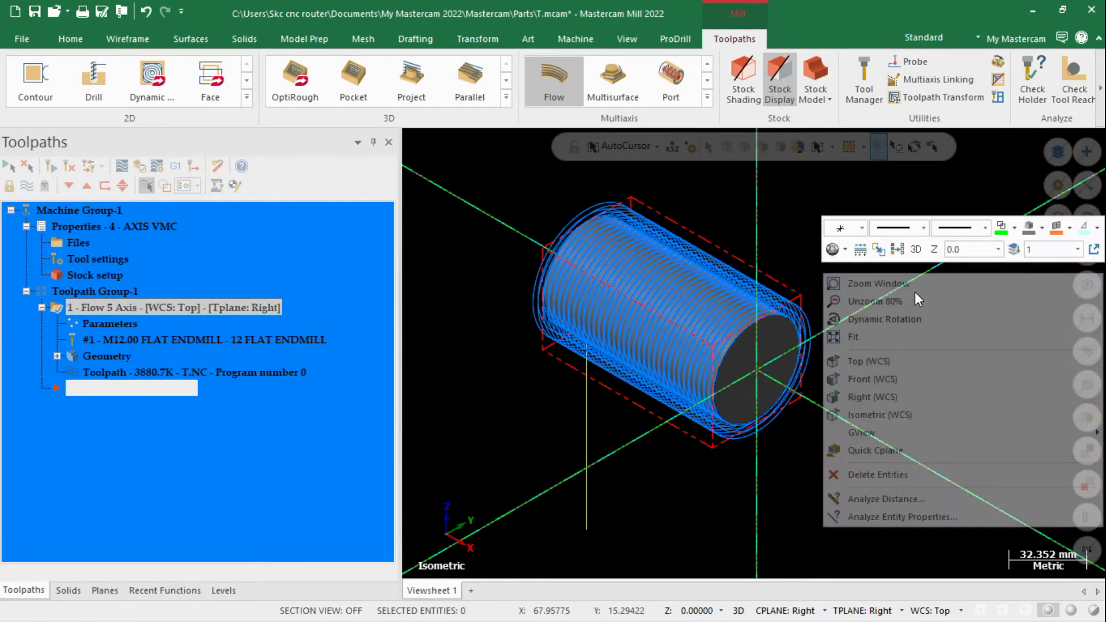
{"action": "left_click", "coordinate": [880, 396]}
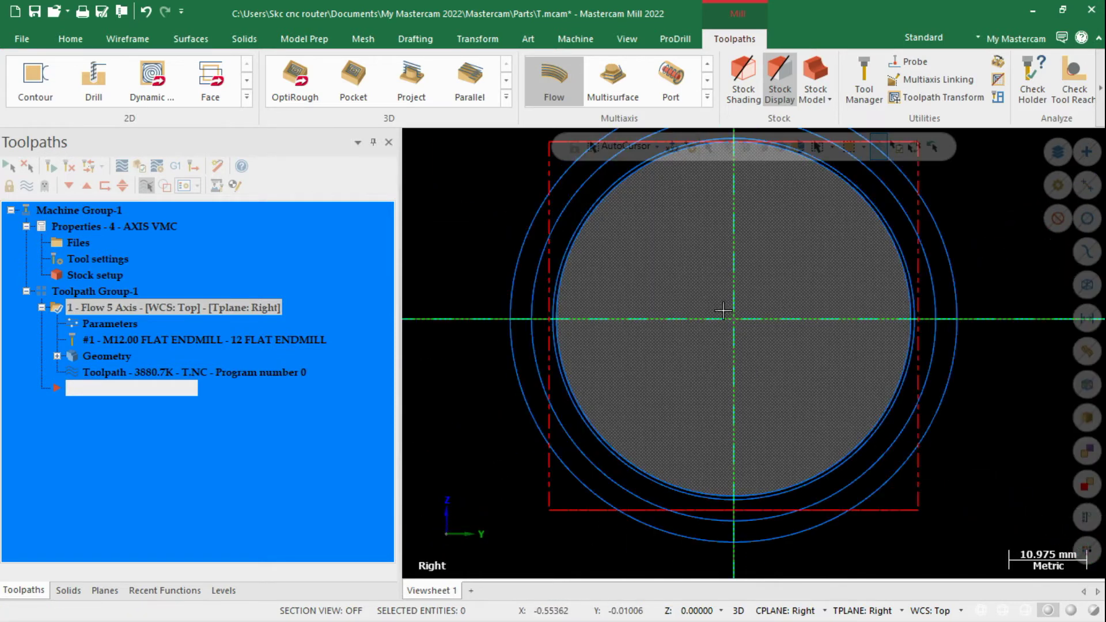
{"action": "scroll", "coordinate": [667, 294], "scroll_direction": "down", "scroll_amount": 1}
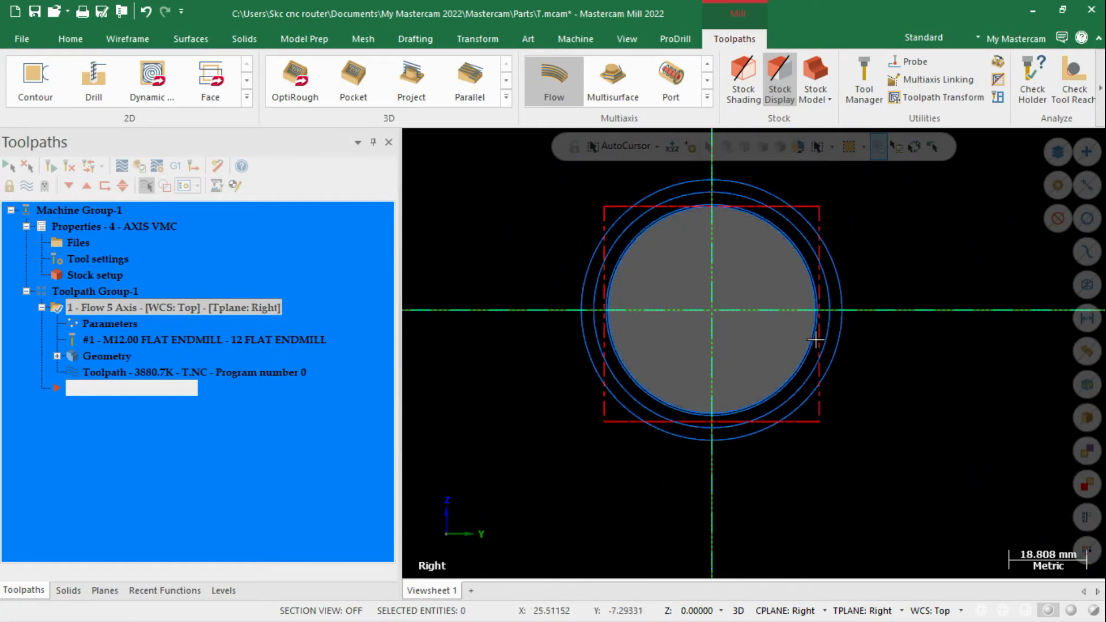
{"action": "left_click", "coordinate": [121, 166]}
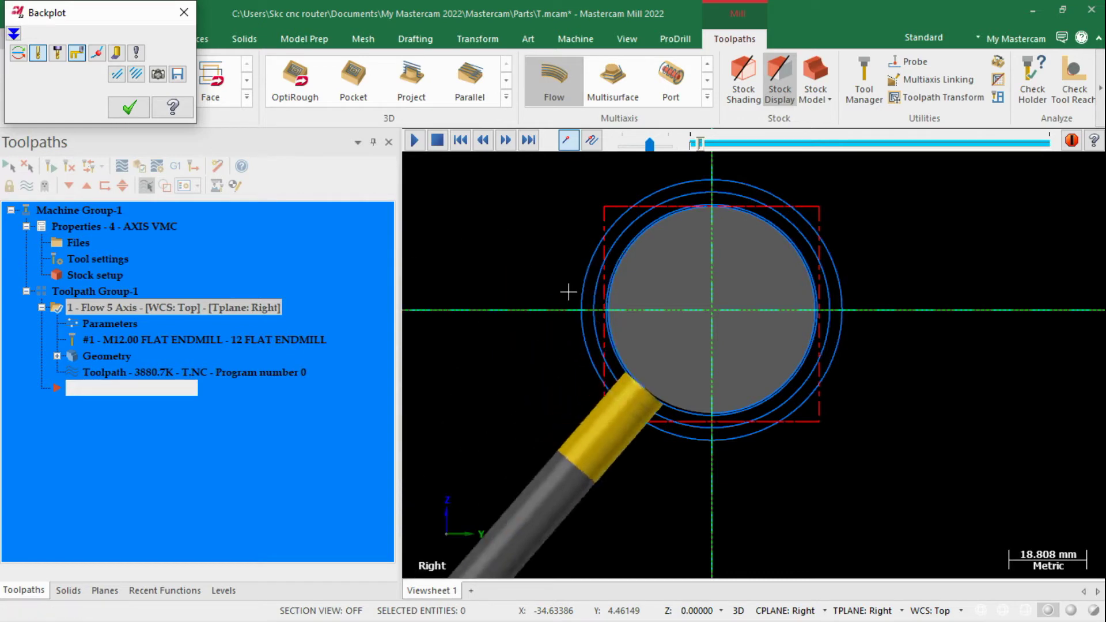
{"action": "left_click", "coordinate": [129, 107]}
Verify the toolpath in Mastercam Simulator, stepping through its opening moves and examining how the tool engages the stock's end.
{"action": "right_click", "coordinate": [507, 224]}
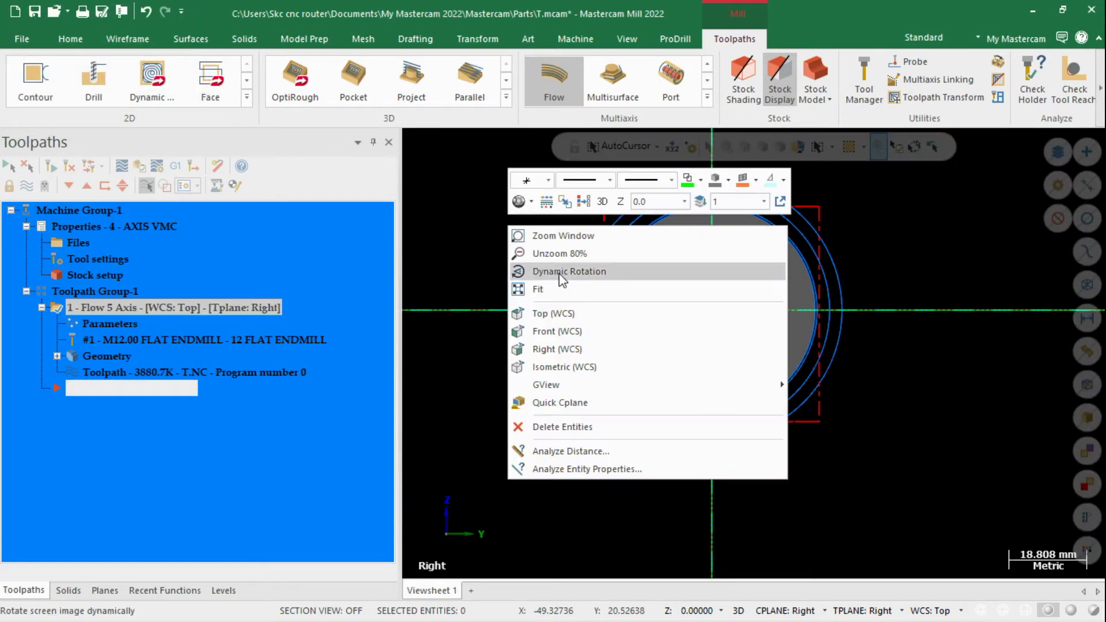
{"action": "left_click", "coordinate": [541, 366]}
{"action": "scroll", "coordinate": [697, 330], "scroll_direction": "up", "scroll_amount": 1}
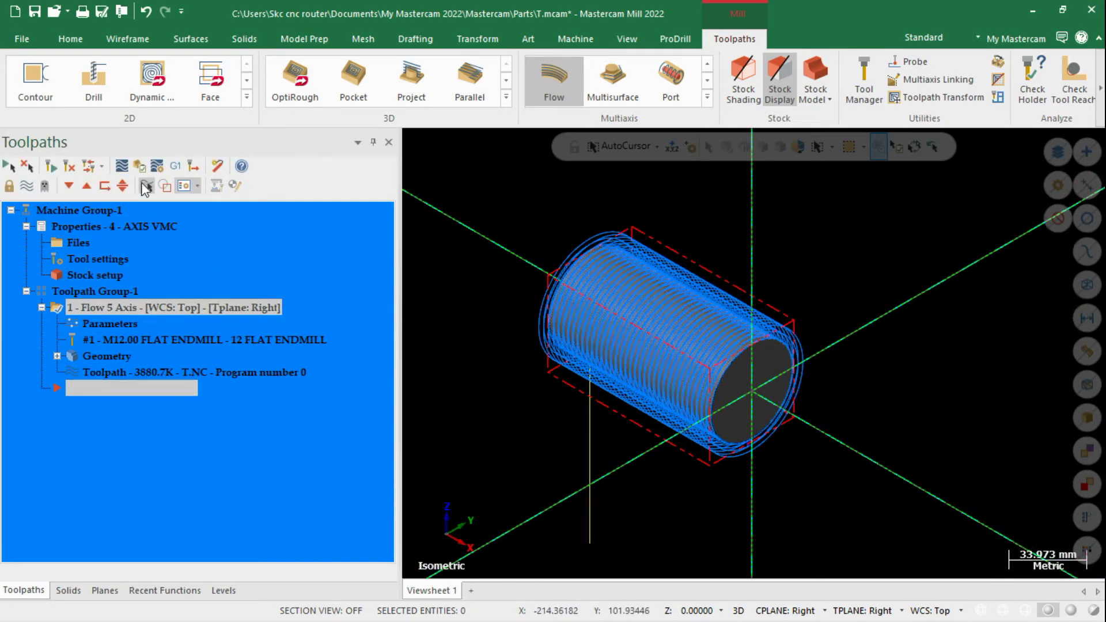
{"action": "left_click", "coordinate": [139, 166]}
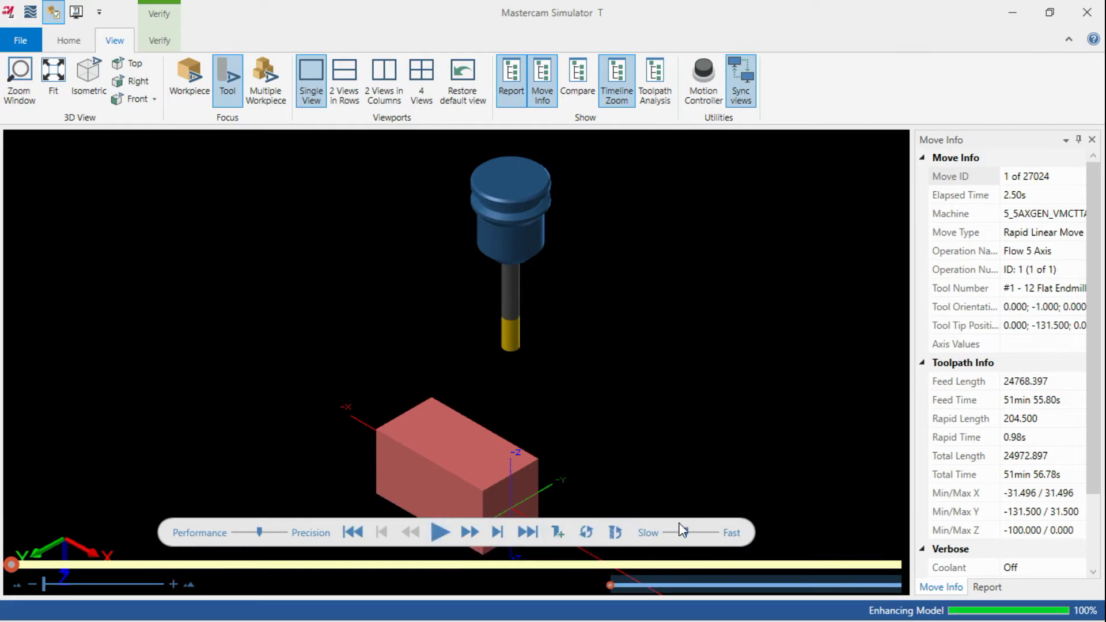
{"action": "left_click", "coordinate": [469, 532]}
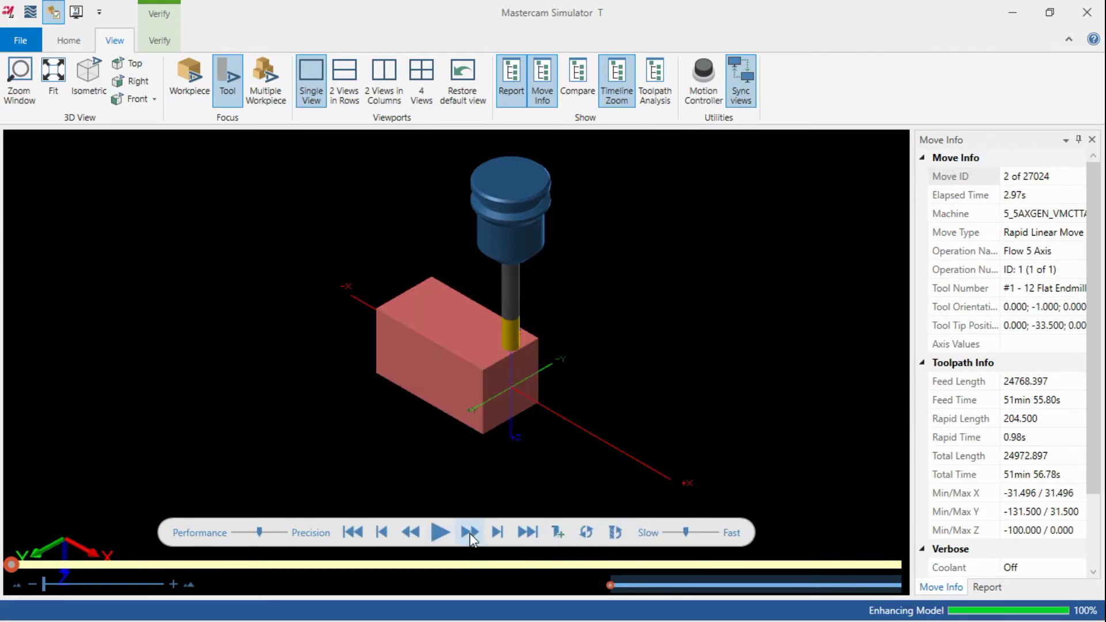
{"action": "left_click", "coordinate": [469, 533]}
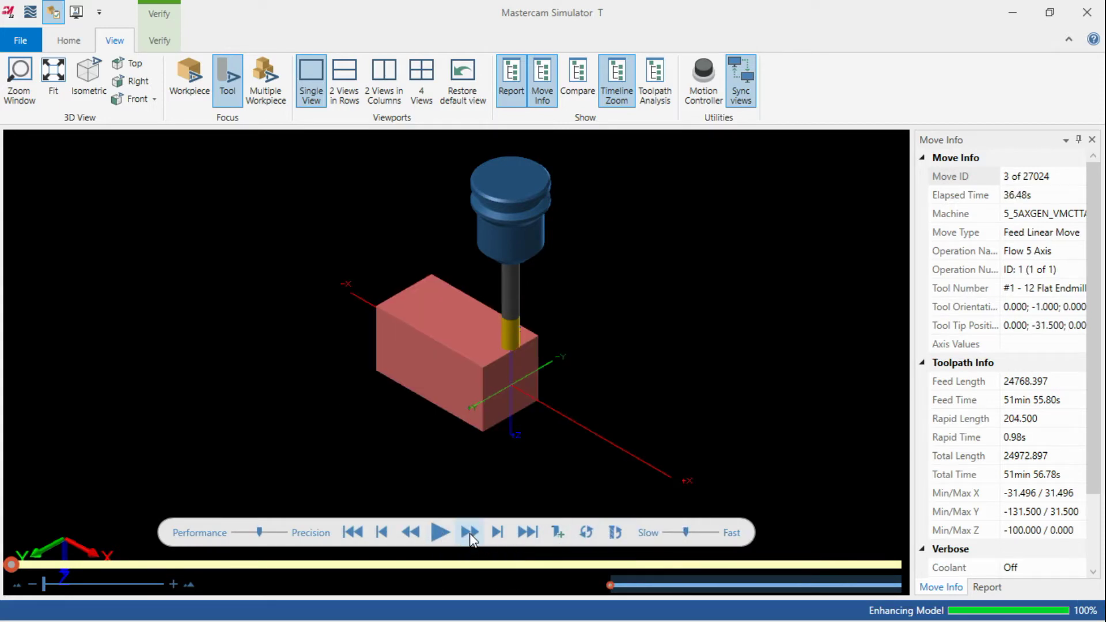
{"action": "left_click", "coordinate": [468, 533]}
{"action": "left_click", "coordinate": [468, 533]}
{"action": "left_click", "coordinate": [468, 533]}
{"action": "left_click", "coordinate": [469, 534]}
{"action": "left_click", "coordinate": [469, 534]}
{"action": "left_click", "coordinate": [469, 534]}
{"action": "left_click", "coordinate": [469, 533]}
{"action": "left_click", "coordinate": [468, 534]}
{"action": "left_click", "coordinate": [469, 534]}
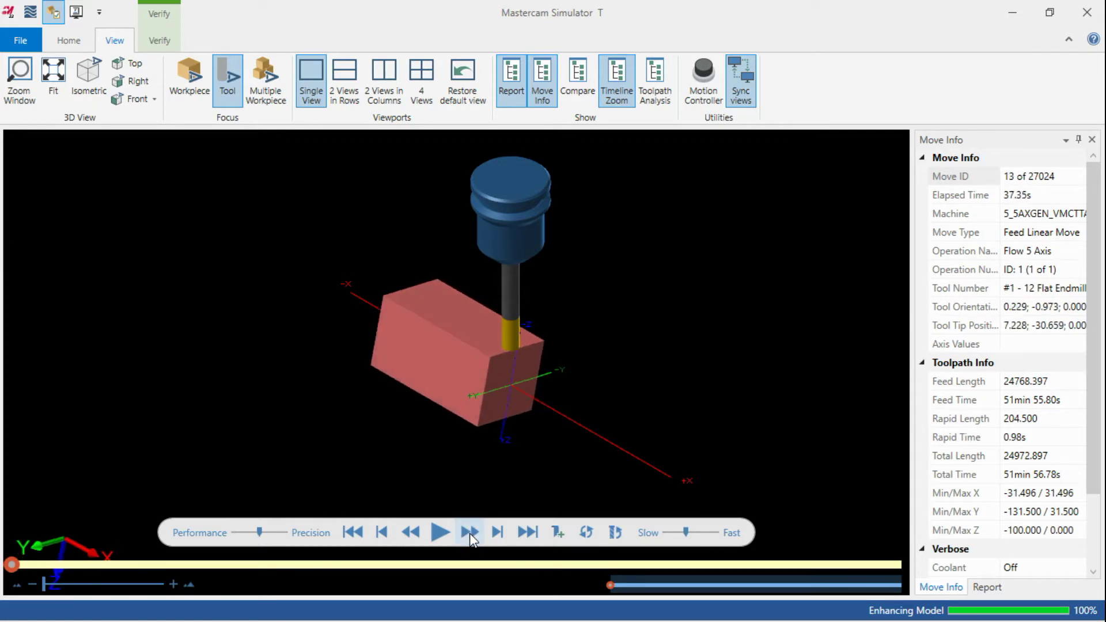
{"action": "left_click", "coordinate": [469, 533]}
{"action": "left_click", "coordinate": [468, 533]}
{"action": "left_click", "coordinate": [469, 533]}
{"action": "left_click", "coordinate": [469, 534]}
{"action": "left_click", "coordinate": [469, 534]}
{"action": "left_click", "coordinate": [469, 533]}
{"action": "left_click", "coordinate": [469, 533]}
{"action": "left_click", "coordinate": [468, 533]}
{"action": "left_click", "coordinate": [469, 534]}
{"action": "left_click", "coordinate": [469, 533]}
{"action": "left_click", "coordinate": [469, 533]}
{"action": "left_click", "coordinate": [468, 533]}
{"action": "left_click", "coordinate": [469, 533]}
{"action": "scroll", "coordinate": [521, 348], "scroll_direction": "up", "scroll_amount": 5}
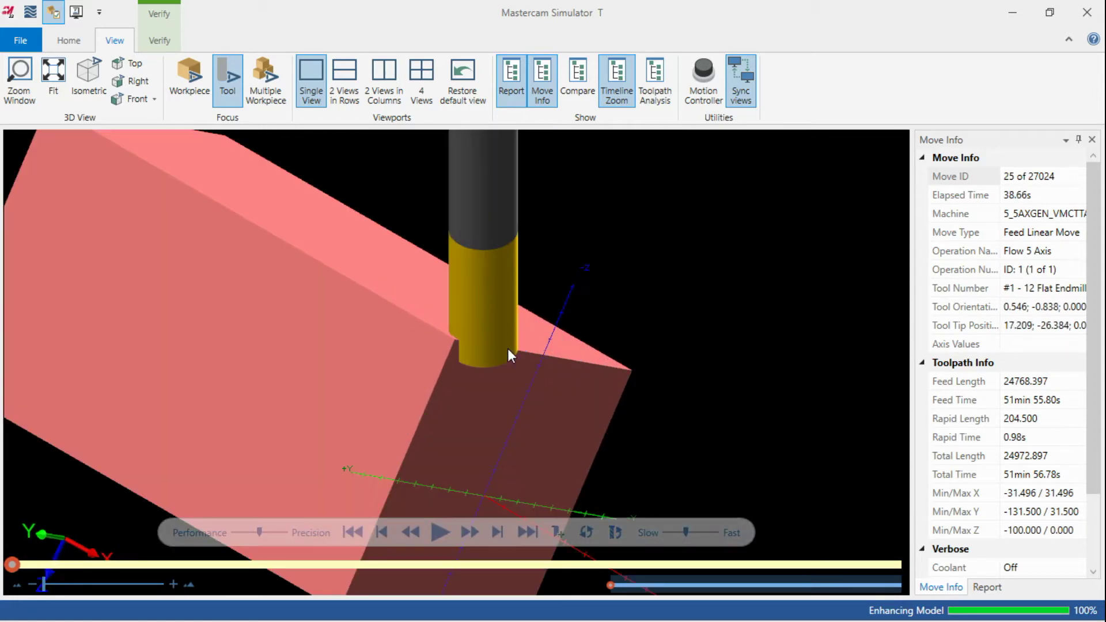
{"action": "middle_click_drag", "start_coordinate": [504, 347], "coordinate": [361, 358]}
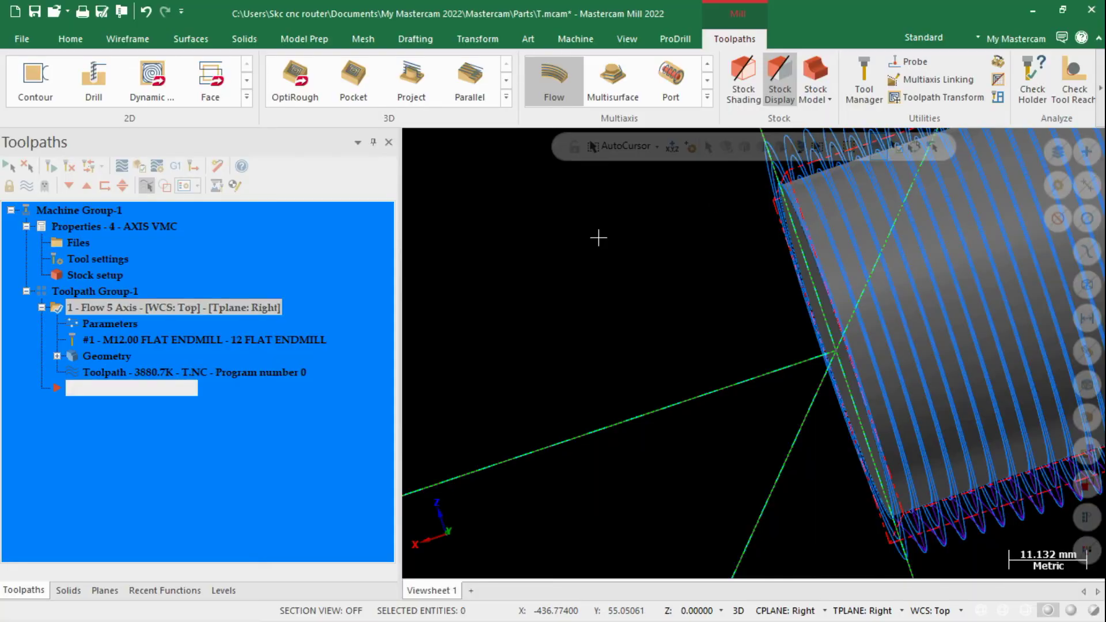
Reopen the Flow toolpath's parameters and review the linking, cut pattern and plane settings.
{"action": "right_click", "coordinate": [597, 237]}
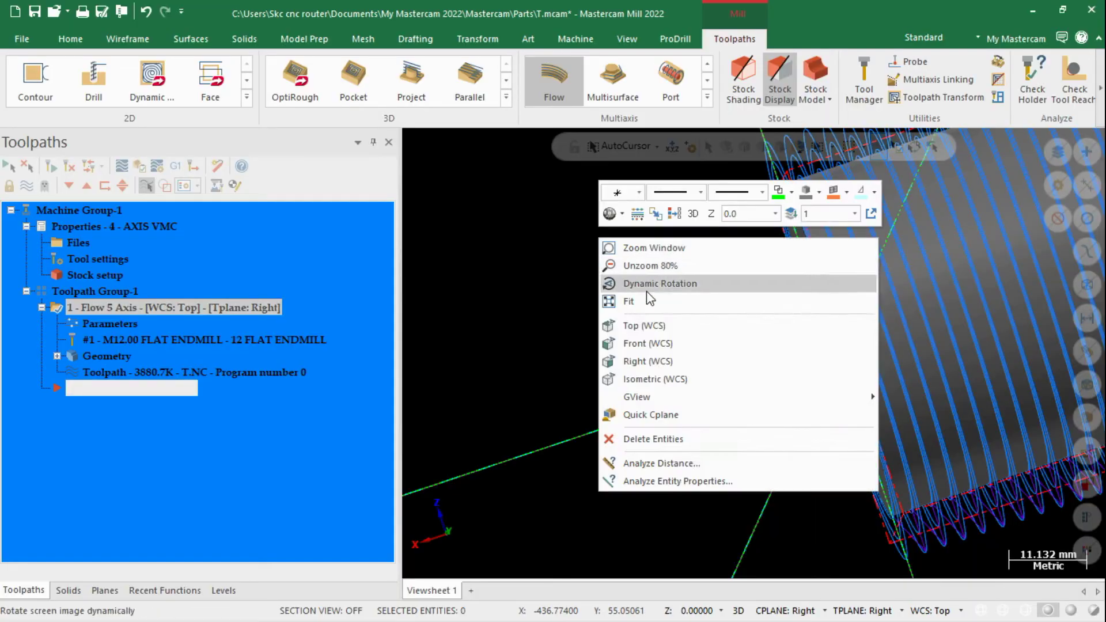
{"action": "left_click", "coordinate": [640, 377]}
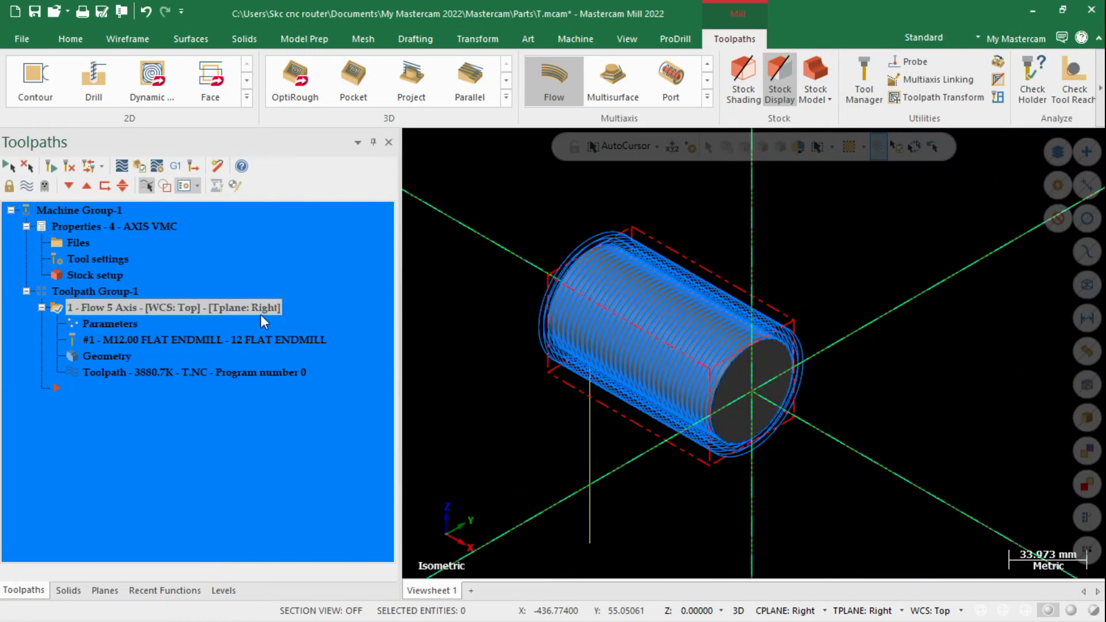
{"action": "left_click", "coordinate": [260, 315]}
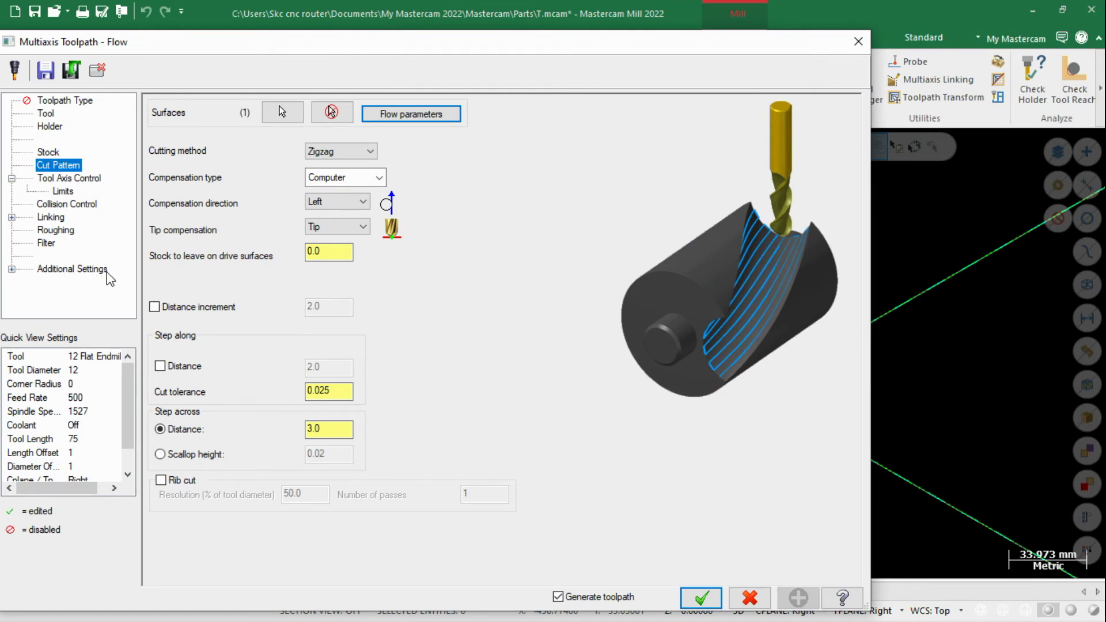
{"action": "left_click", "coordinate": [50, 217]}
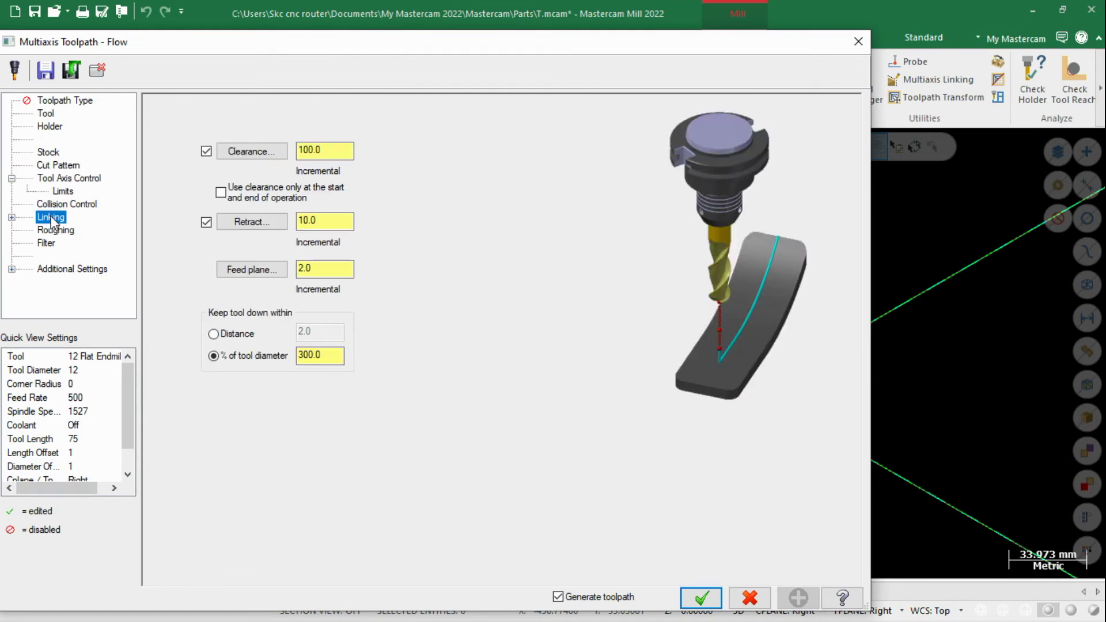
{"action": "left_click", "coordinate": [69, 179]}
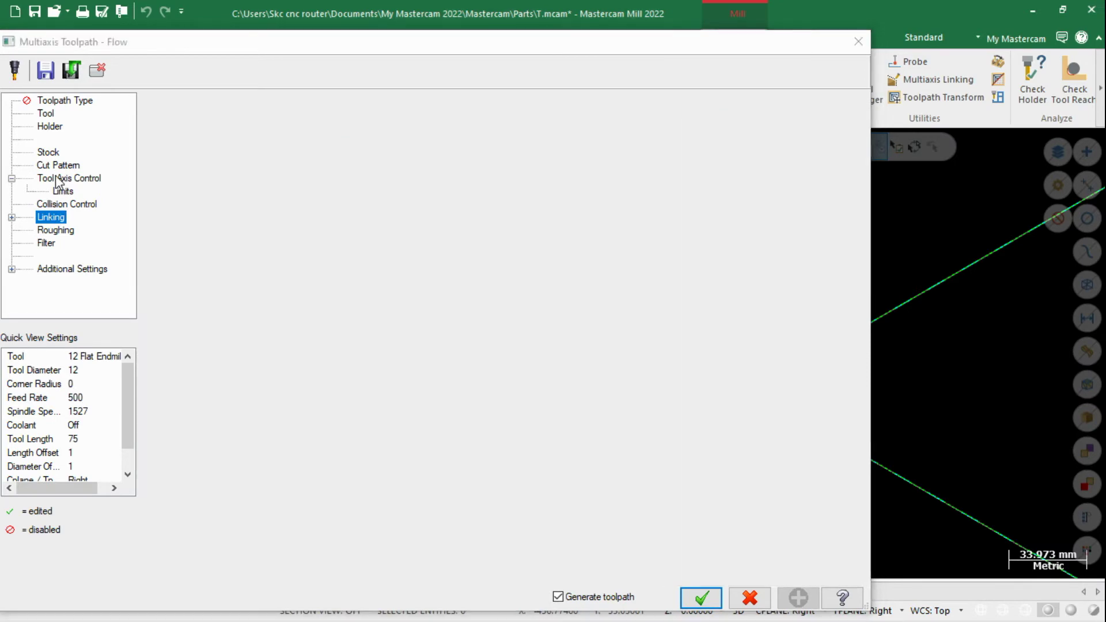
{"action": "left_click", "coordinate": [60, 166]}
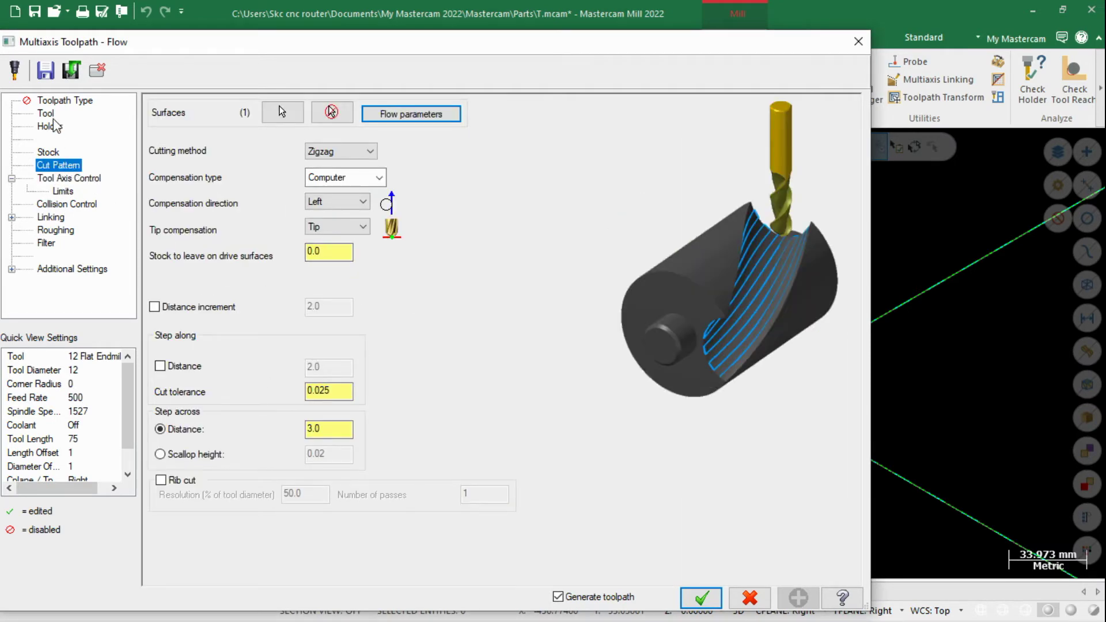
{"action": "left_click", "coordinate": [63, 269]}
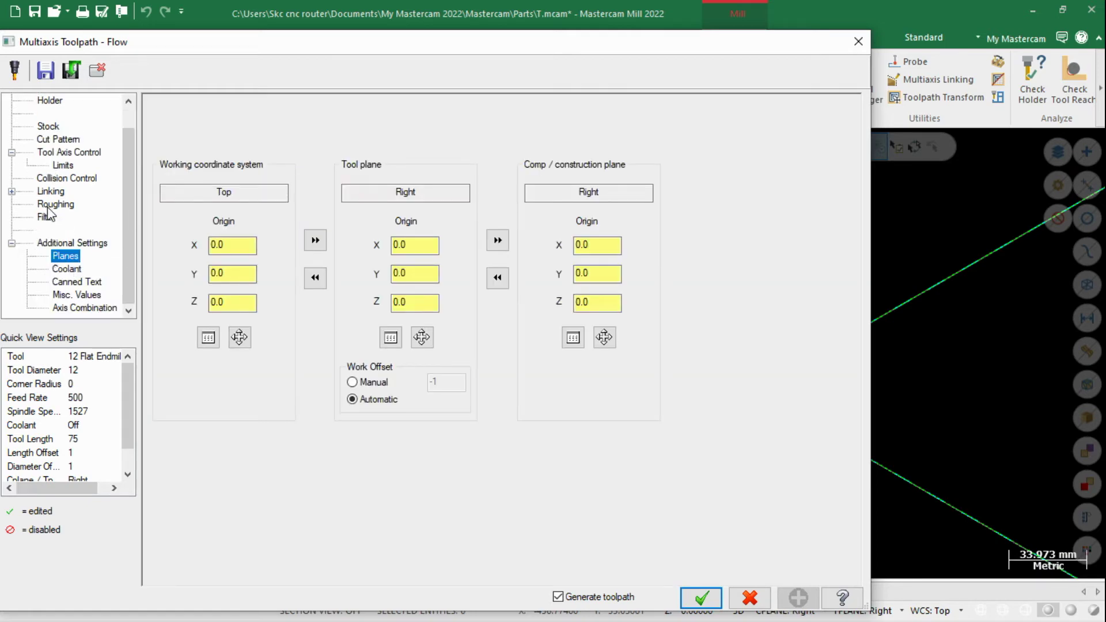
Set the edge blend option of the entry/exit settings to Add Entry Blend and regenerate the toolpath.
{"action": "left_click", "coordinate": [11, 191]}
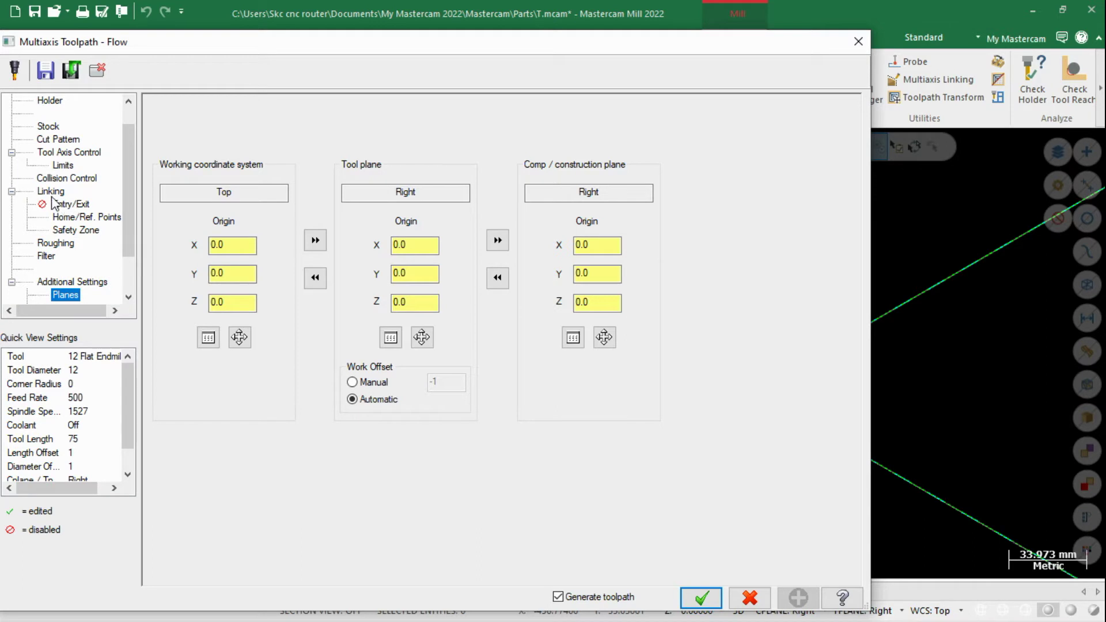
{"action": "left_click", "coordinate": [68, 205]}
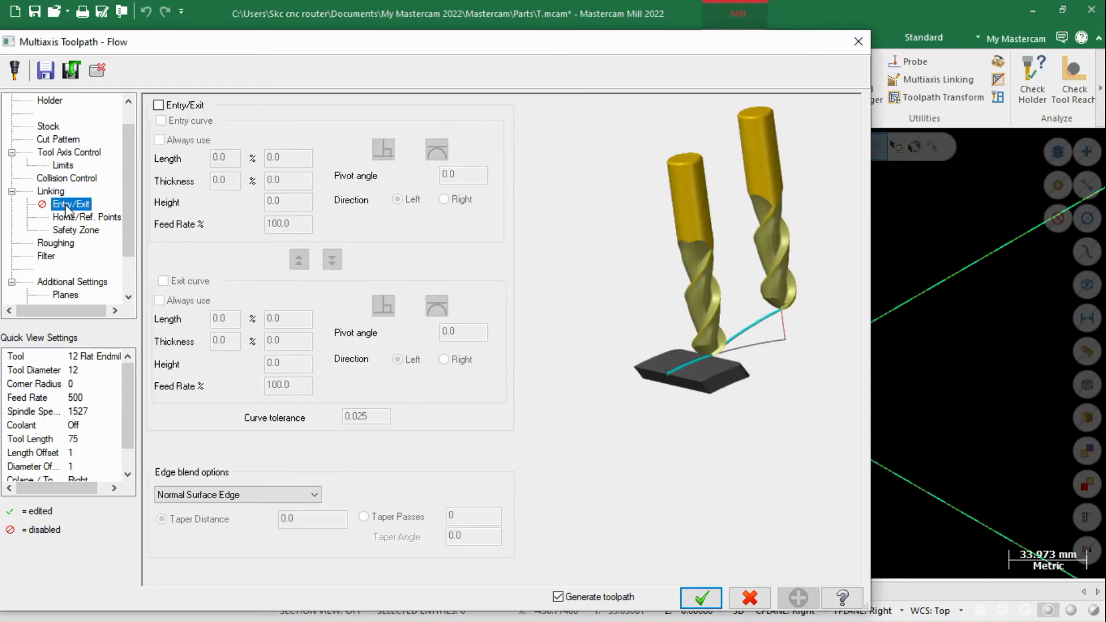
{"action": "left_click", "coordinate": [251, 492]}
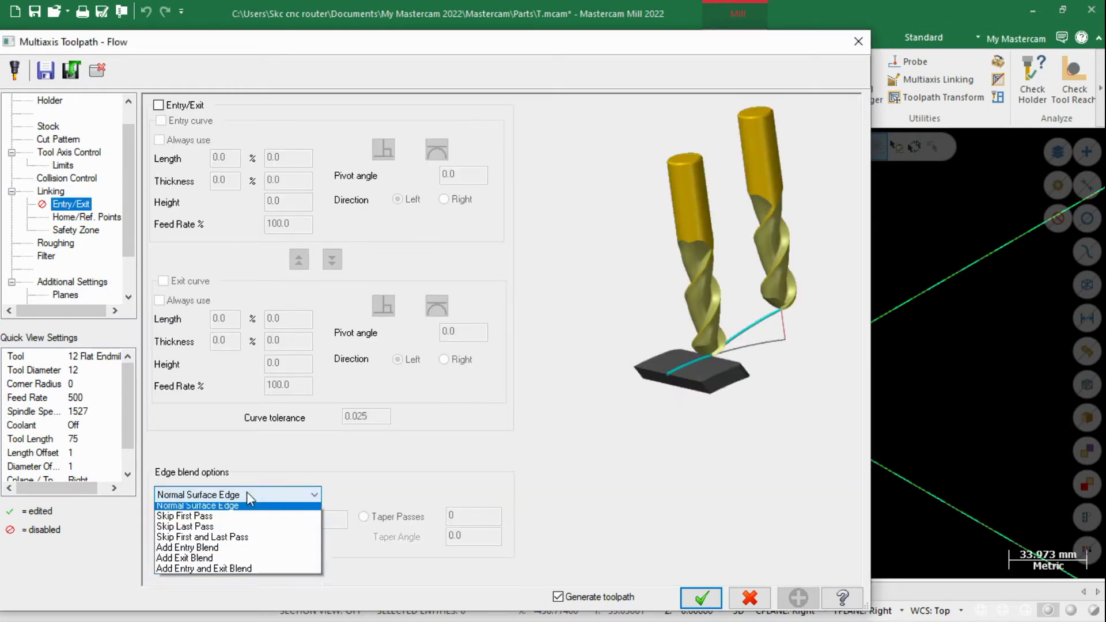
{"action": "left_click", "coordinate": [224, 553]}
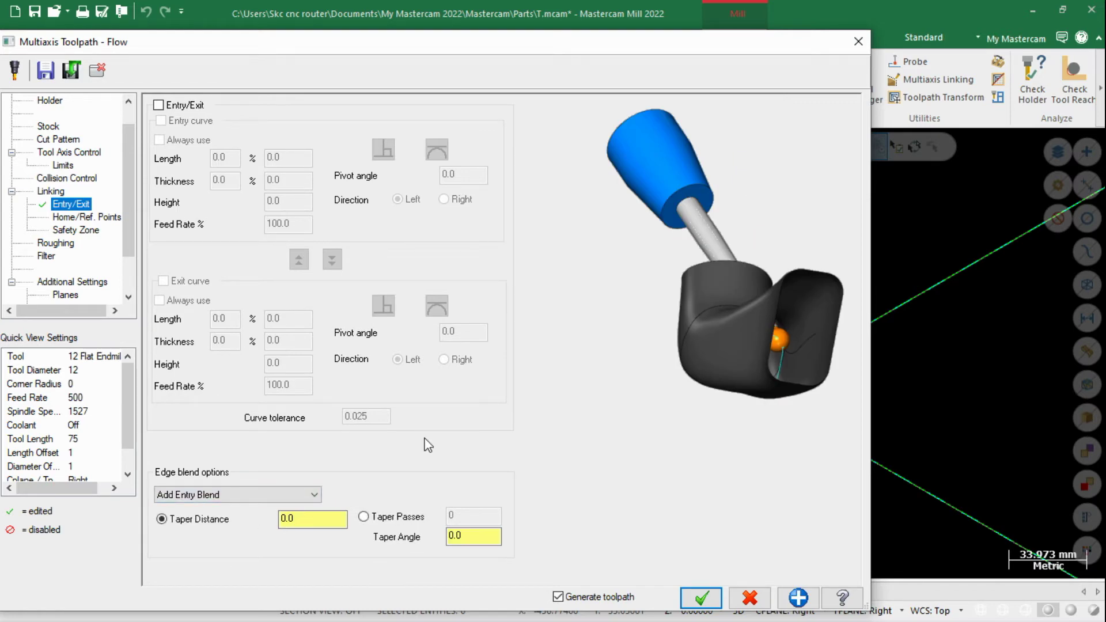
{"action": "left_click", "coordinate": [699, 598]}
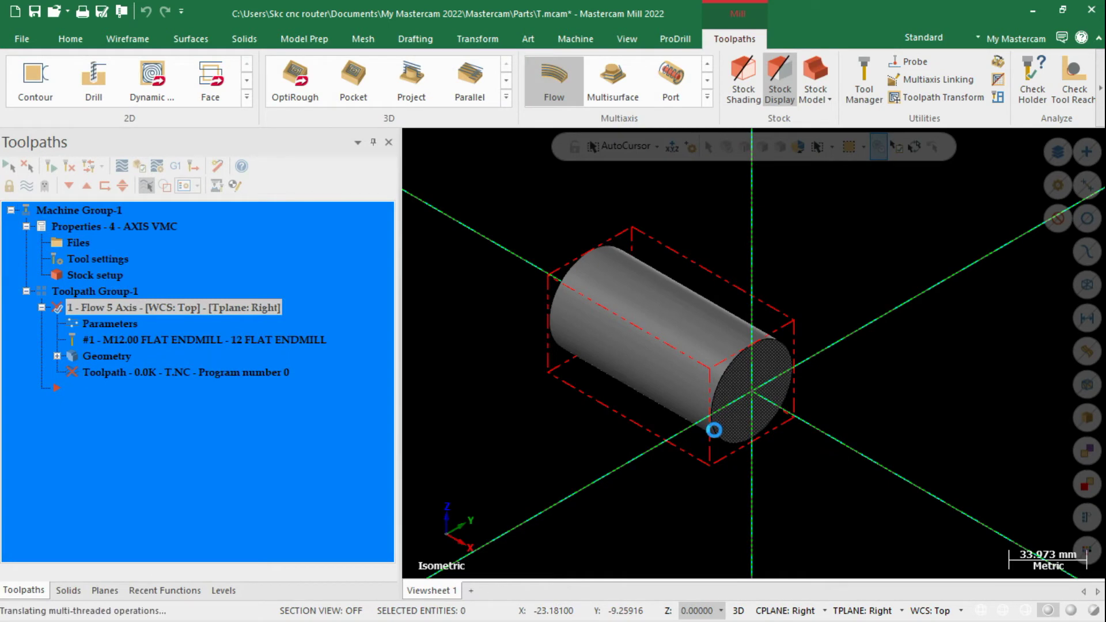
Set the entry blend's taper distance to 6 in the Flow toolpath's entry/exit settings and regenerate the toolpath.
{"action": "right_click", "coordinate": [736, 248]}
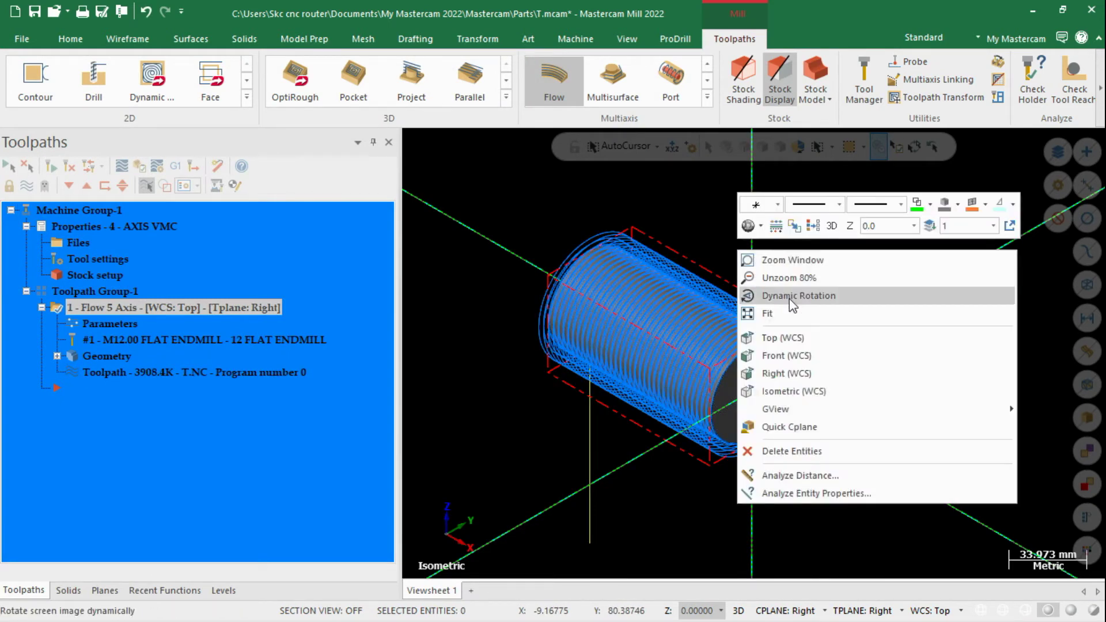
{"action": "left_click", "coordinate": [769, 358]}
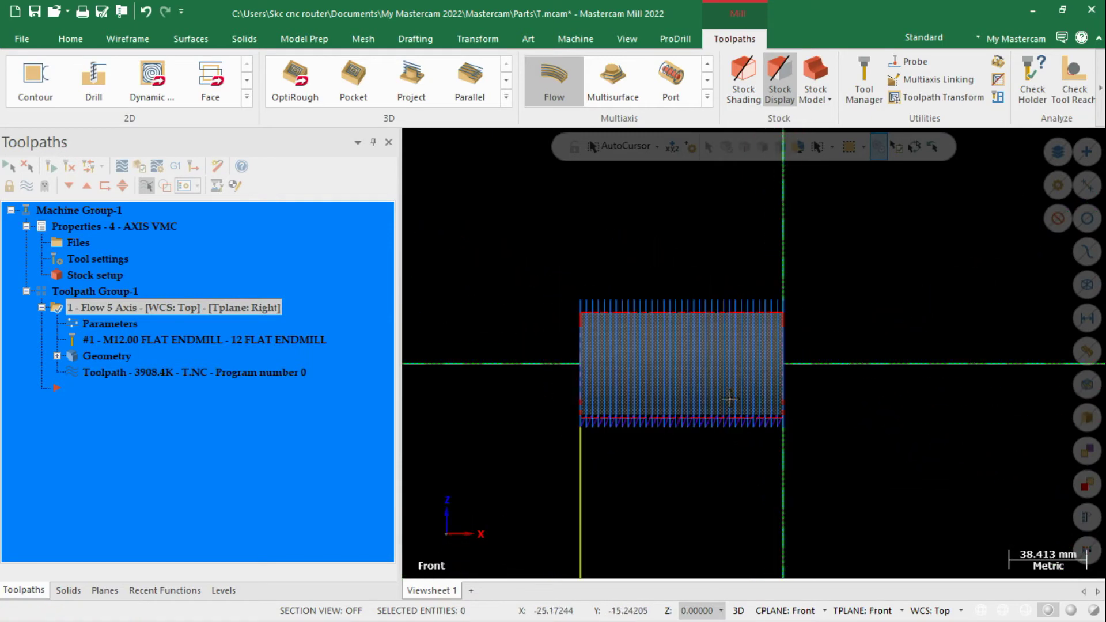
{"action": "scroll", "coordinate": [729, 399], "scroll_direction": "up", "scroll_amount": 1}
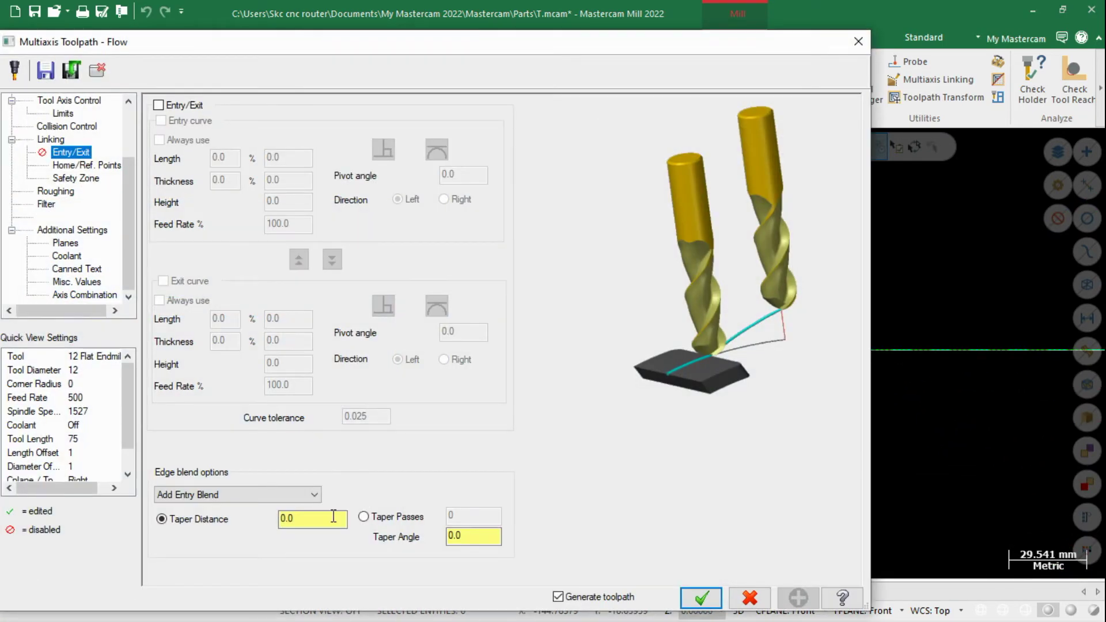
{"action": "left_click", "coordinate": [305, 519]}
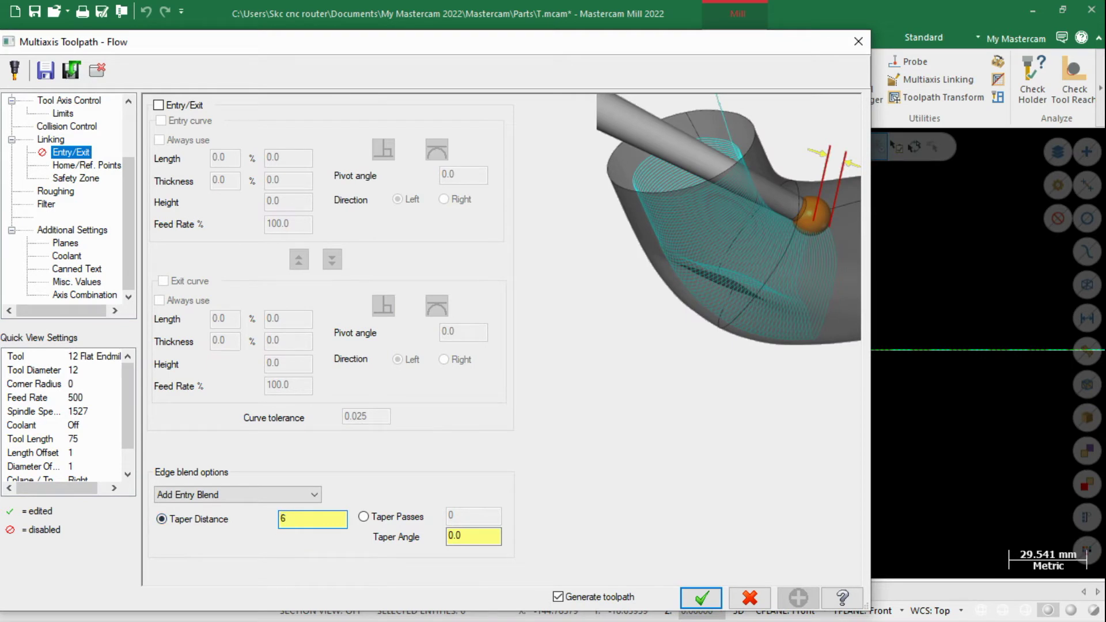
{"action": "left_click", "coordinate": [700, 599]}
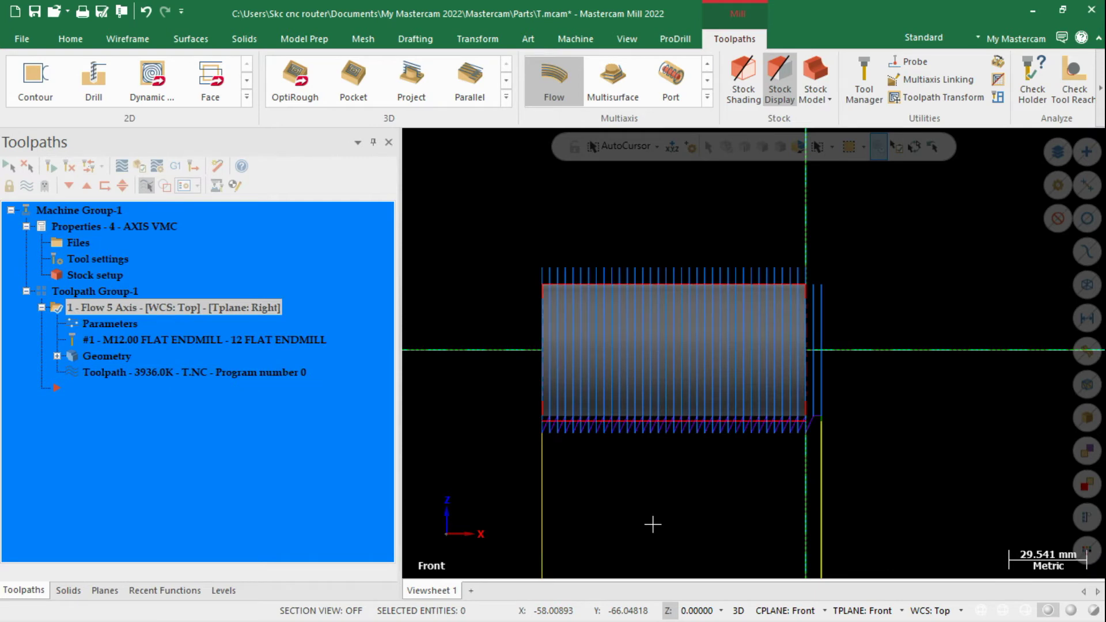
Backplot the regenerated toolpath and examine the entry passes around the cylinder's end from the Front, Right and rotated views.
{"action": "scroll", "coordinate": [835, 396], "scroll_direction": "up", "scroll_amount": 3}
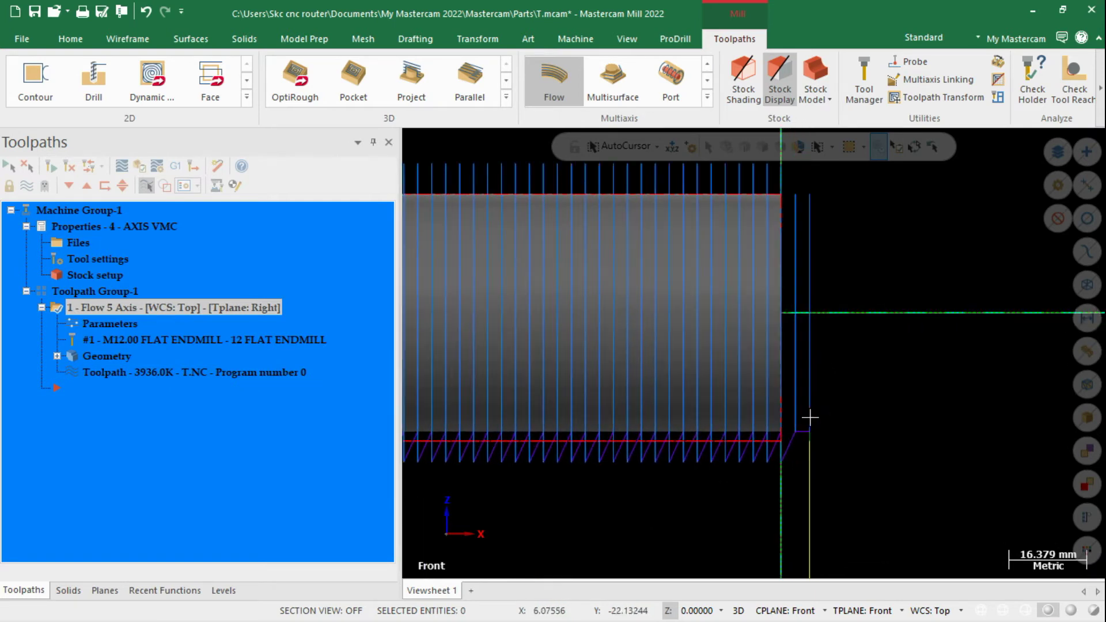
{"action": "scroll", "coordinate": [815, 407], "scroll_direction": "down", "scroll_amount": 3}
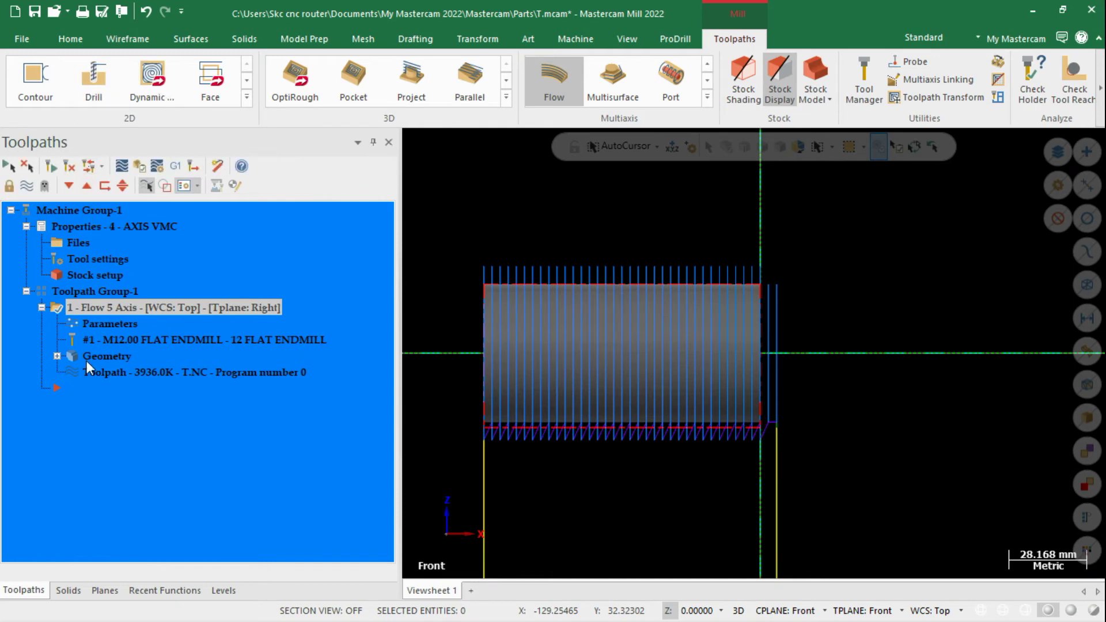
{"action": "left_click", "coordinate": [122, 167]}
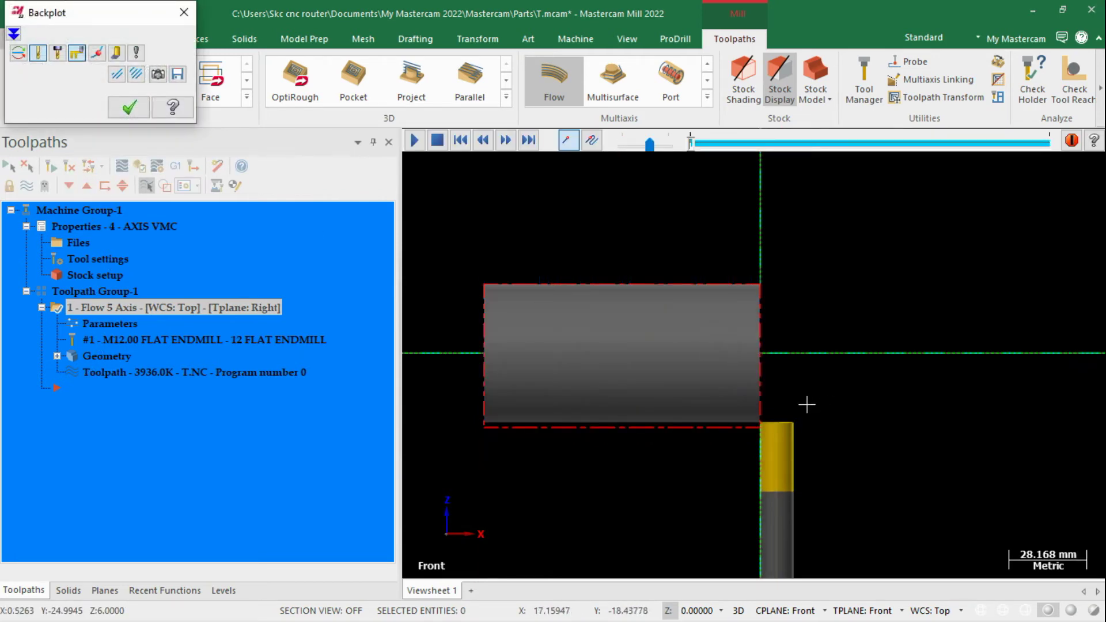
{"action": "scroll", "coordinate": [800, 407], "scroll_direction": "up", "scroll_amount": 3}
{"action": "middle_click_drag", "start_coordinate": [798, 407], "coordinate": [670, 448]}
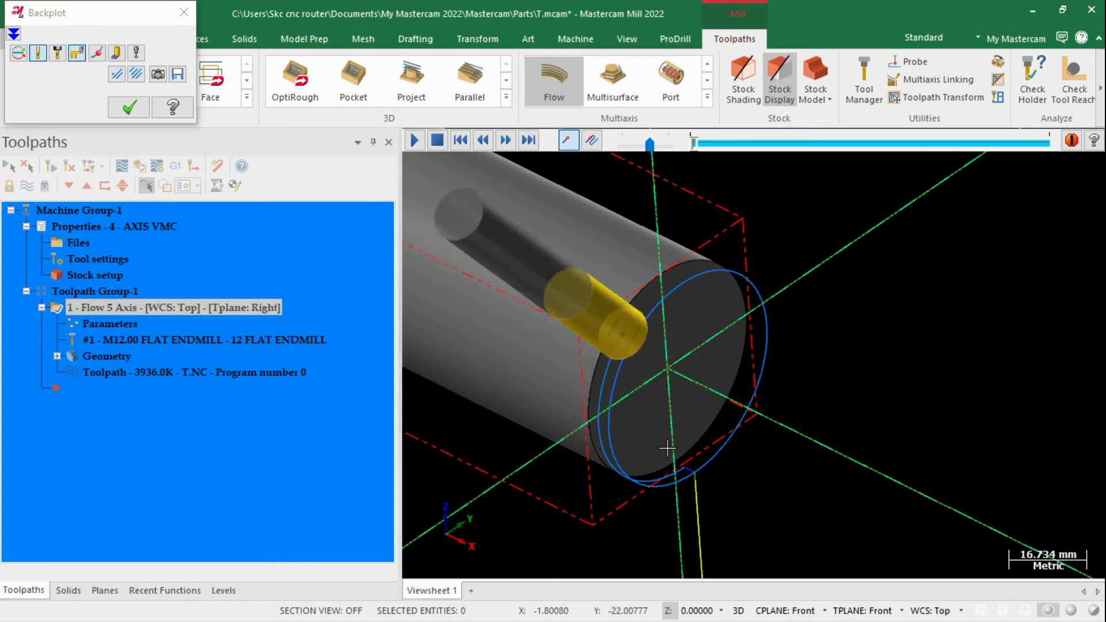
{"action": "key", "text": "alt+5"}
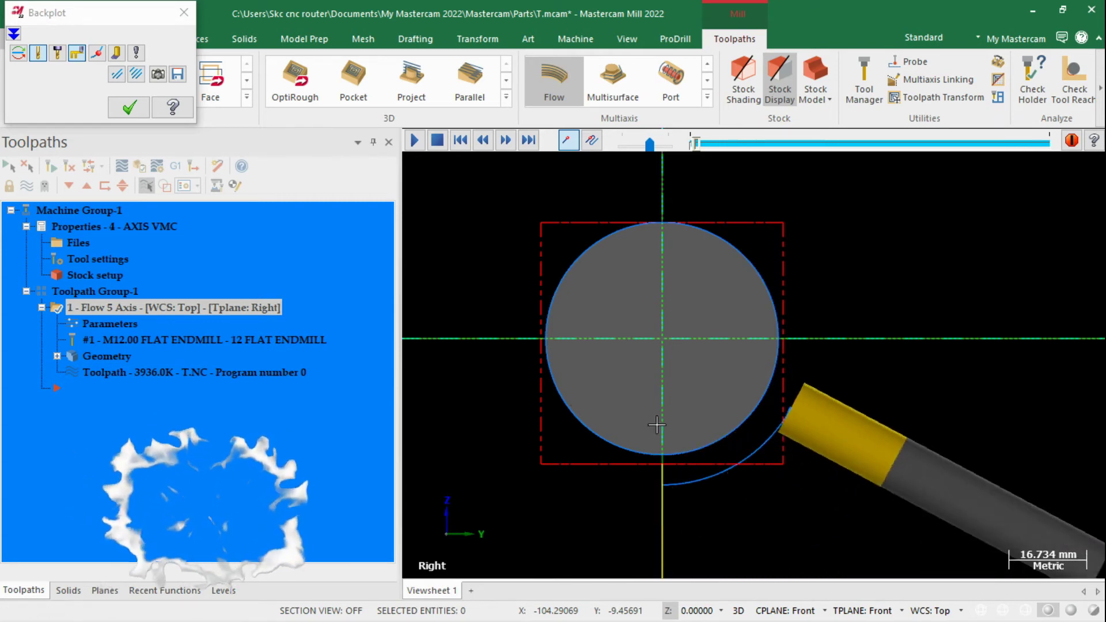
{"action": "middle_click_drag", "start_coordinate": [656, 425], "coordinate": [596, 526]}
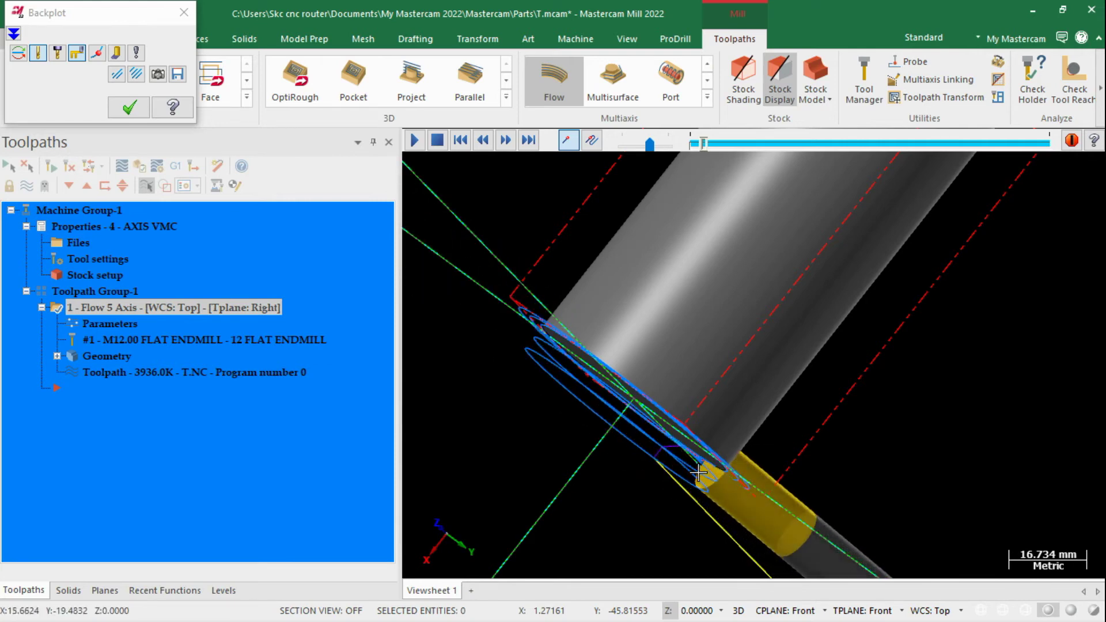
{"action": "scroll", "coordinate": [736, 436], "scroll_direction": "up", "scroll_amount": 1}
{"action": "middle_click_drag", "start_coordinate": [736, 436], "coordinate": [663, 390]}
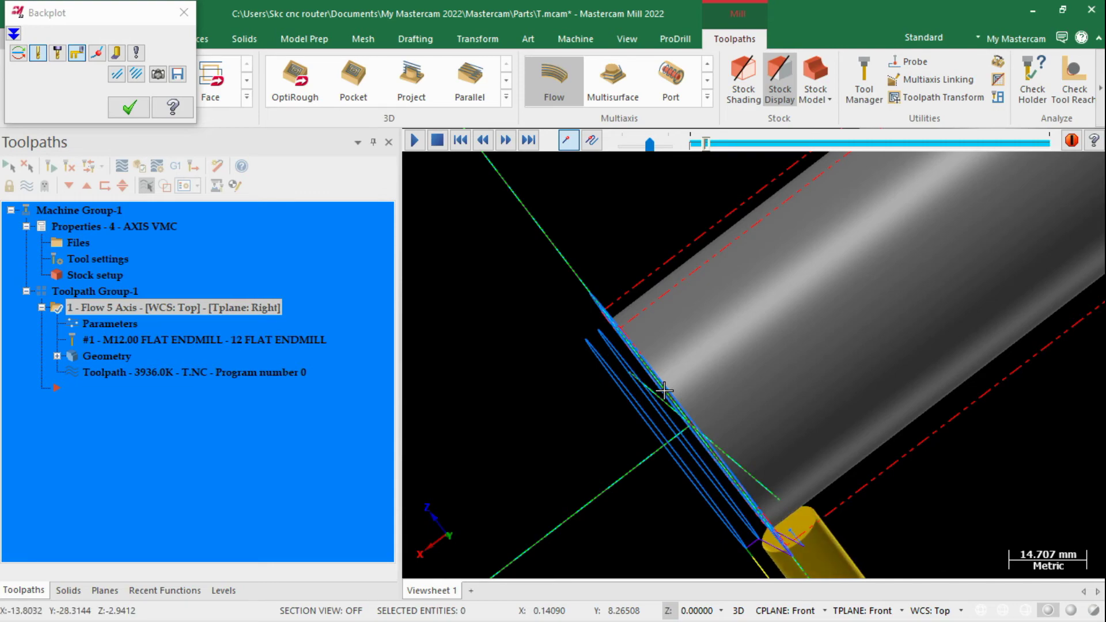
{"action": "middle_click_drag", "start_coordinate": [664, 390], "coordinate": [1004, 461]}
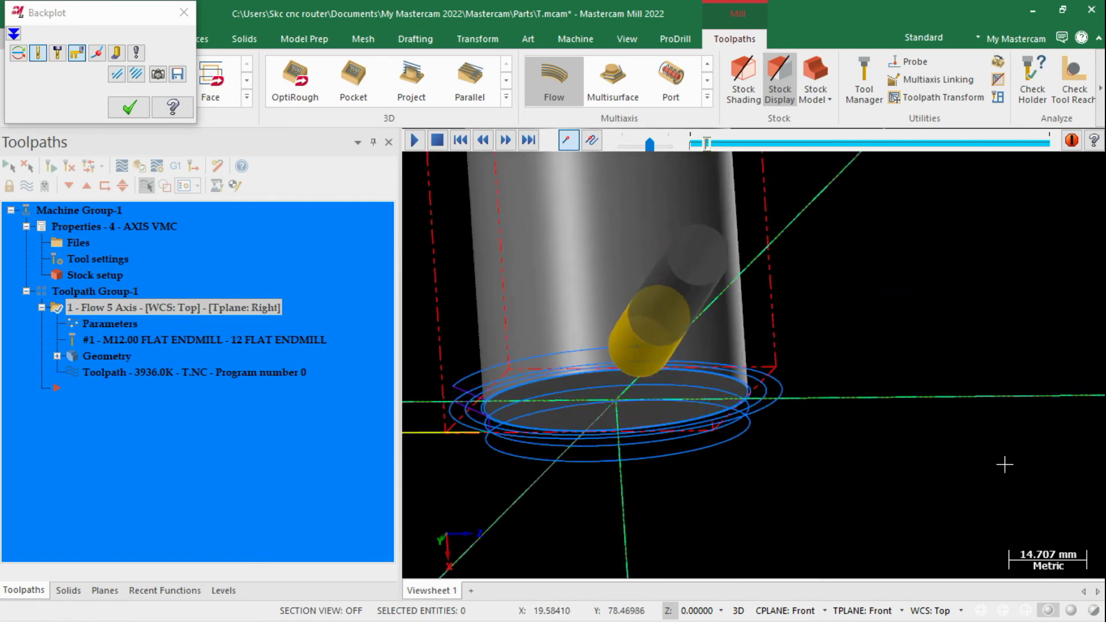
{"action": "left_click", "coordinate": [129, 107]}
Verify the toolpath with the entry blend in Mastercam Simulator, watching the cutter machine the rectangular stock from its end.
{"action": "right_click", "coordinate": [827, 247]}
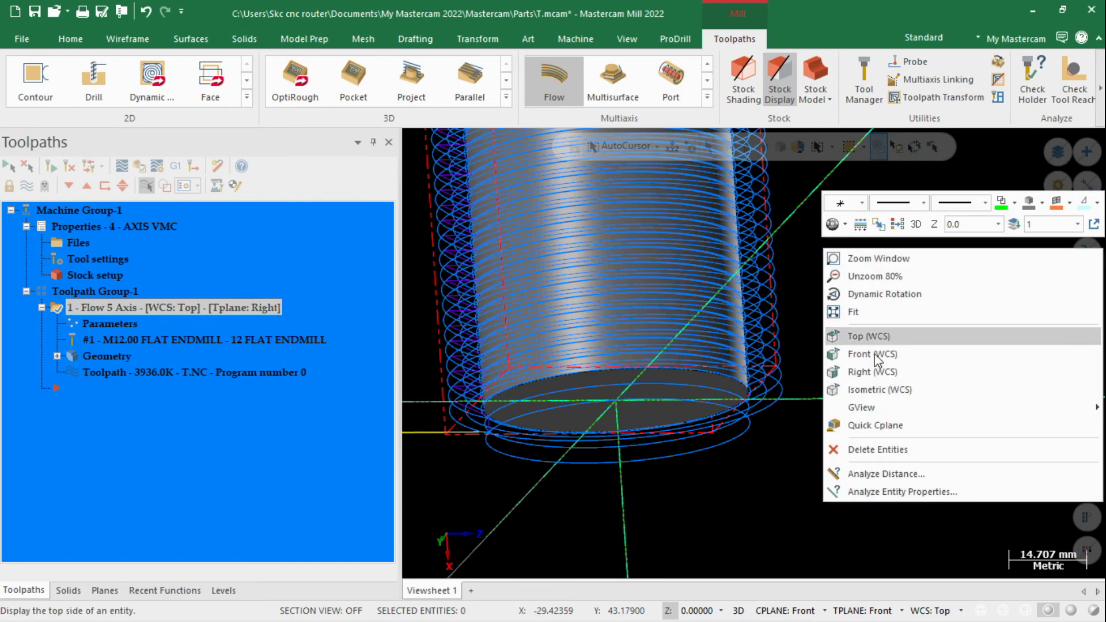
{"action": "left_click", "coordinate": [861, 390]}
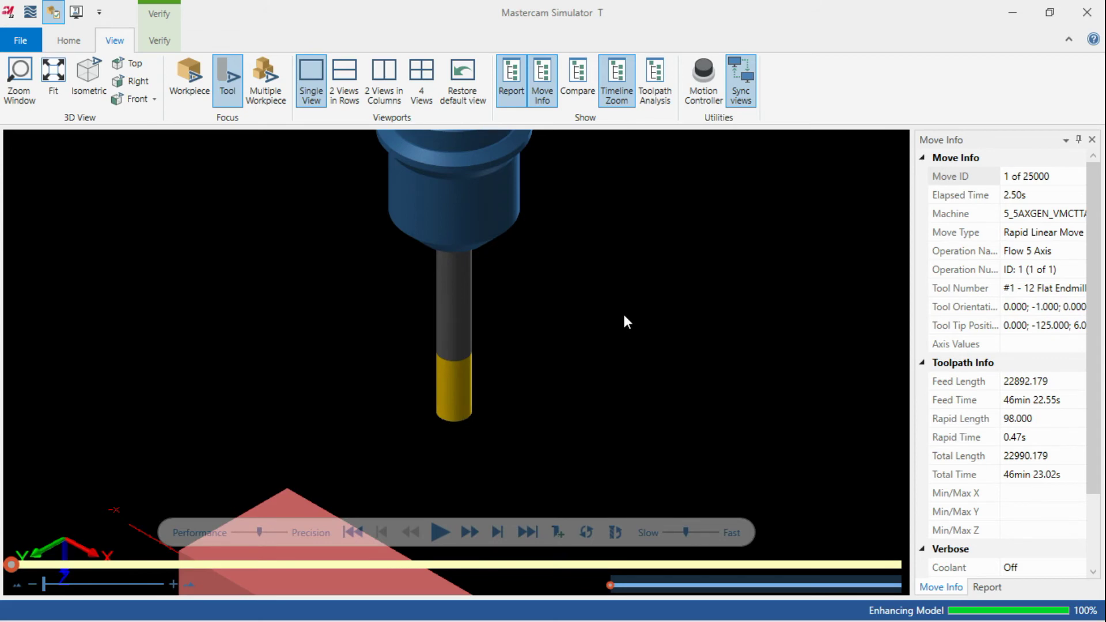
{"action": "scroll", "coordinate": [625, 314], "scroll_direction": "down", "scroll_amount": 6}
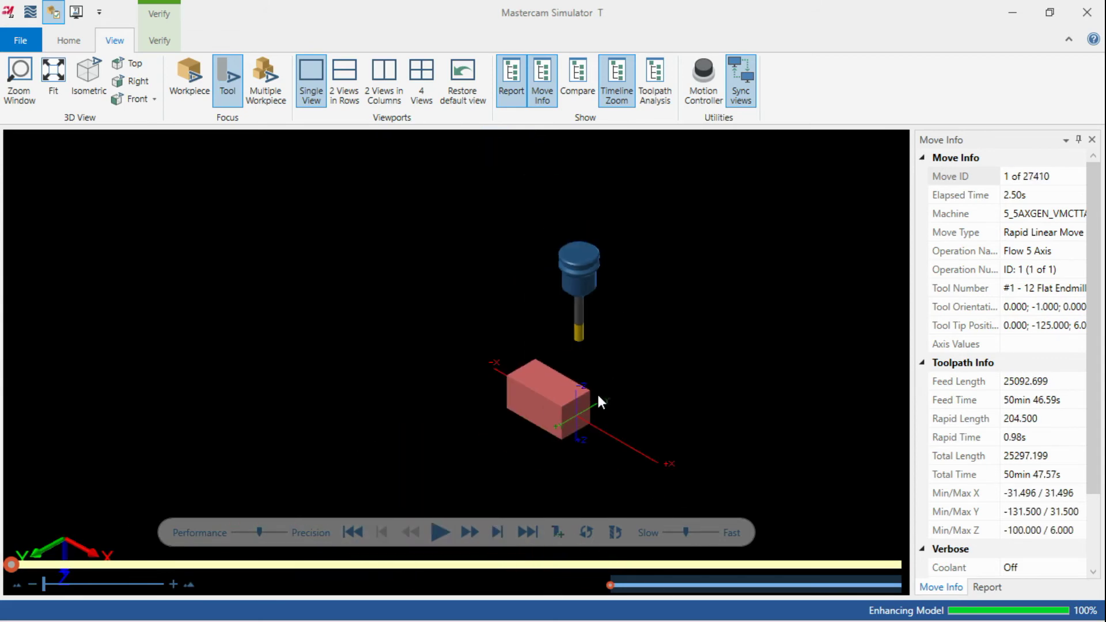
{"action": "scroll", "coordinate": [595, 418], "scroll_direction": "up", "scroll_amount": 7}
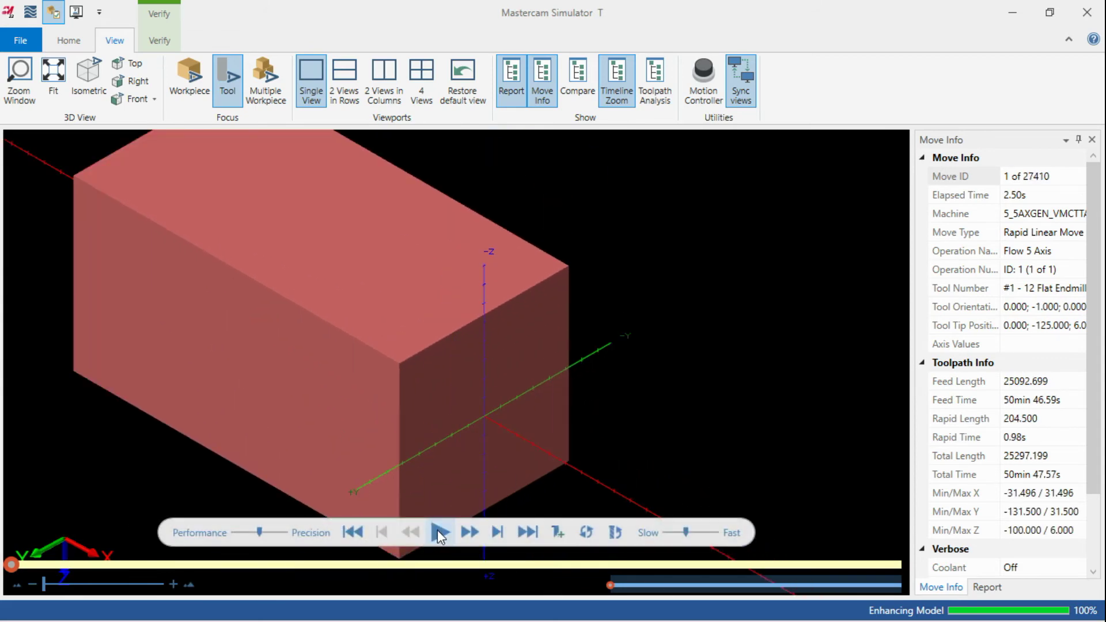
{"action": "left_click", "coordinate": [439, 533]}
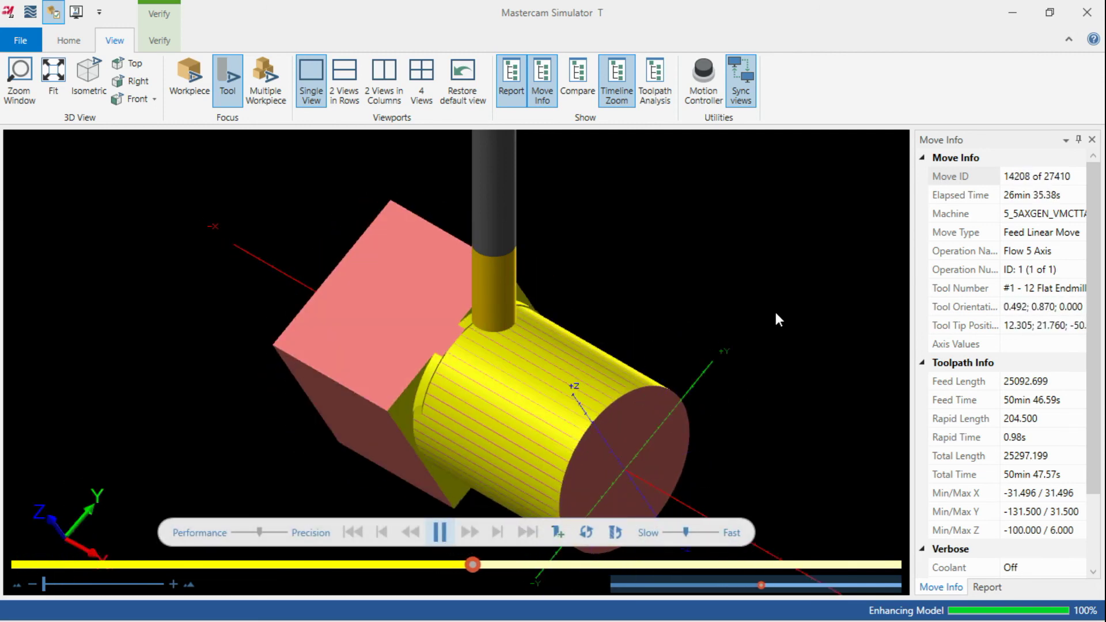
{"action": "left_click", "coordinate": [1088, 12]}
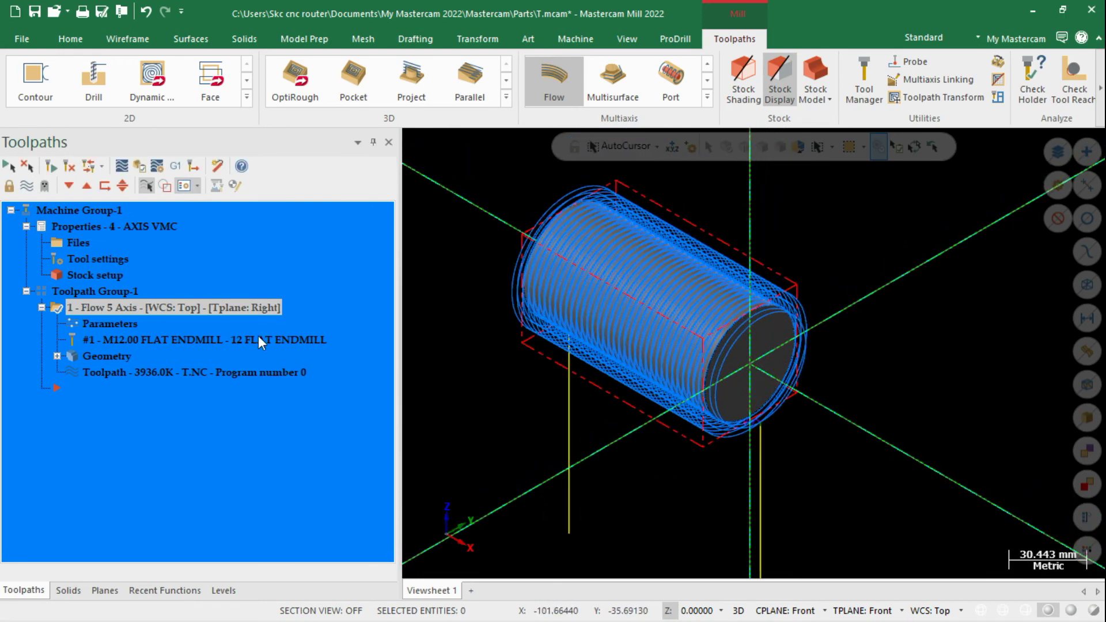
Review the Flow toolpath's linking settings, set the cut pattern's cutting method to One way and regenerate the toolpath.
{"action": "left_click", "coordinate": [132, 325]}
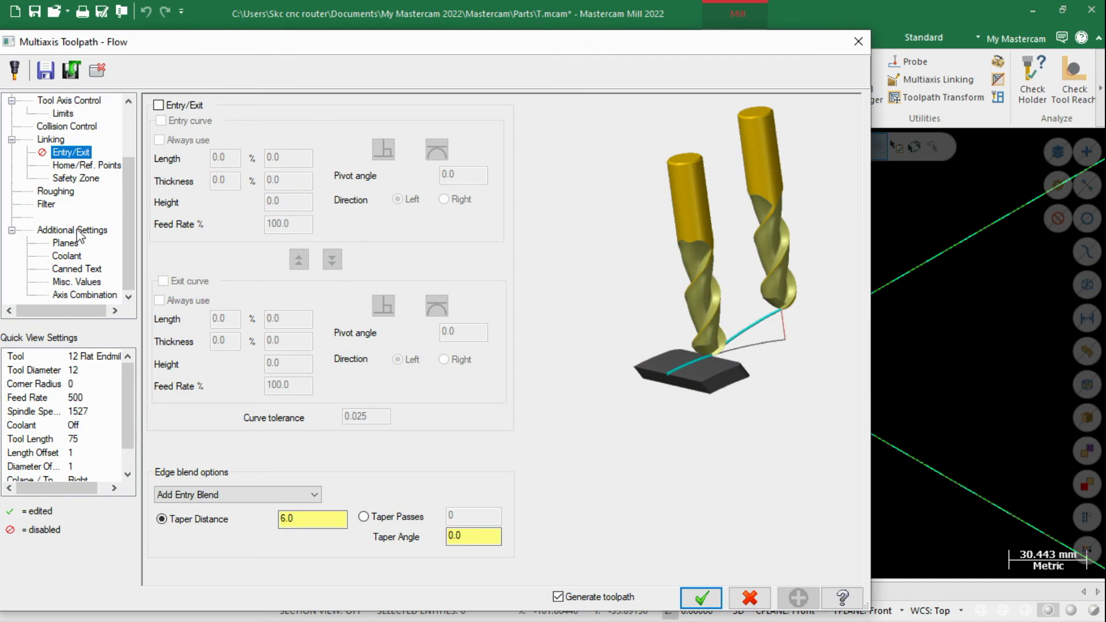
{"action": "left_click", "coordinate": [54, 139]}
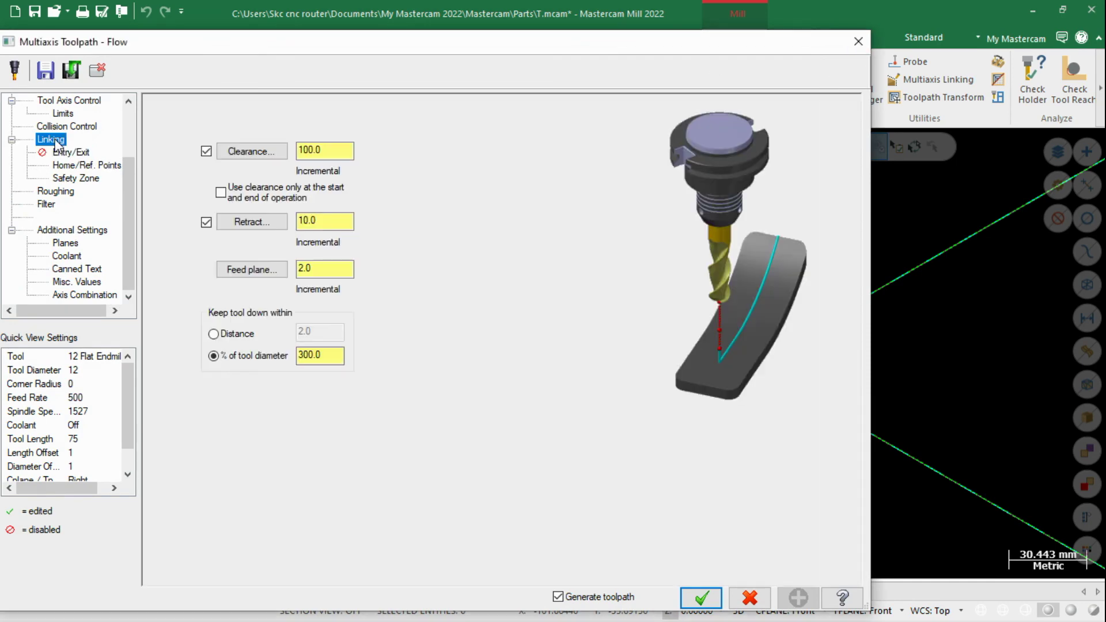
{"action": "left_click", "coordinate": [69, 126]}
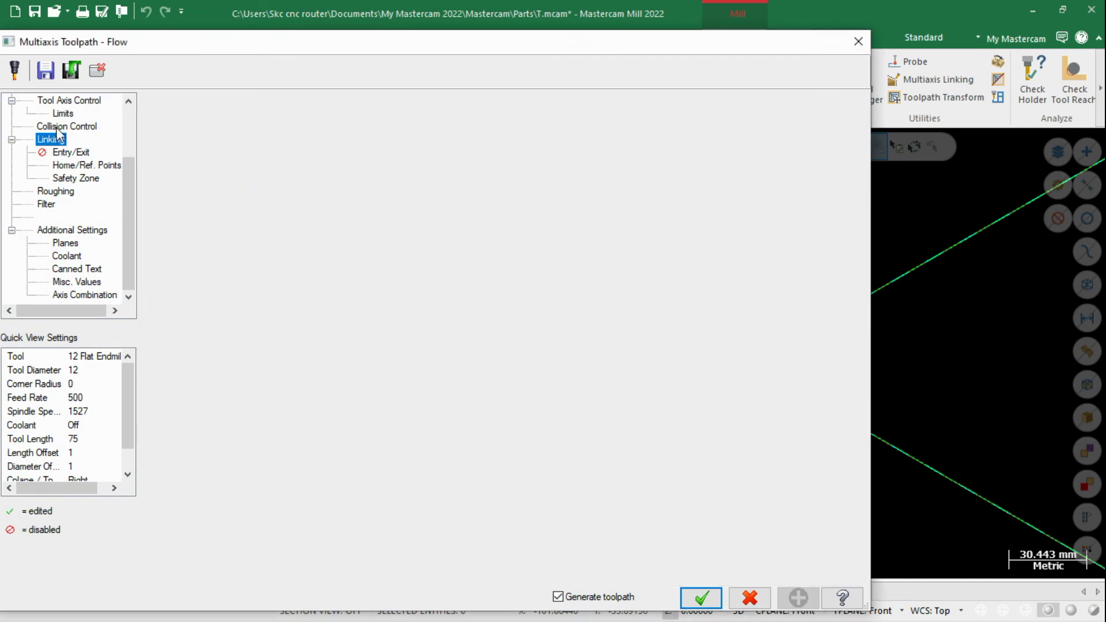
{"action": "scroll", "coordinate": [65, 173], "scroll_direction": "up", "scroll_amount": 2}
{"action": "left_click", "coordinate": [57, 164]}
{"action": "left_click", "coordinate": [339, 151]}
{"action": "left_click", "coordinate": [326, 176]}
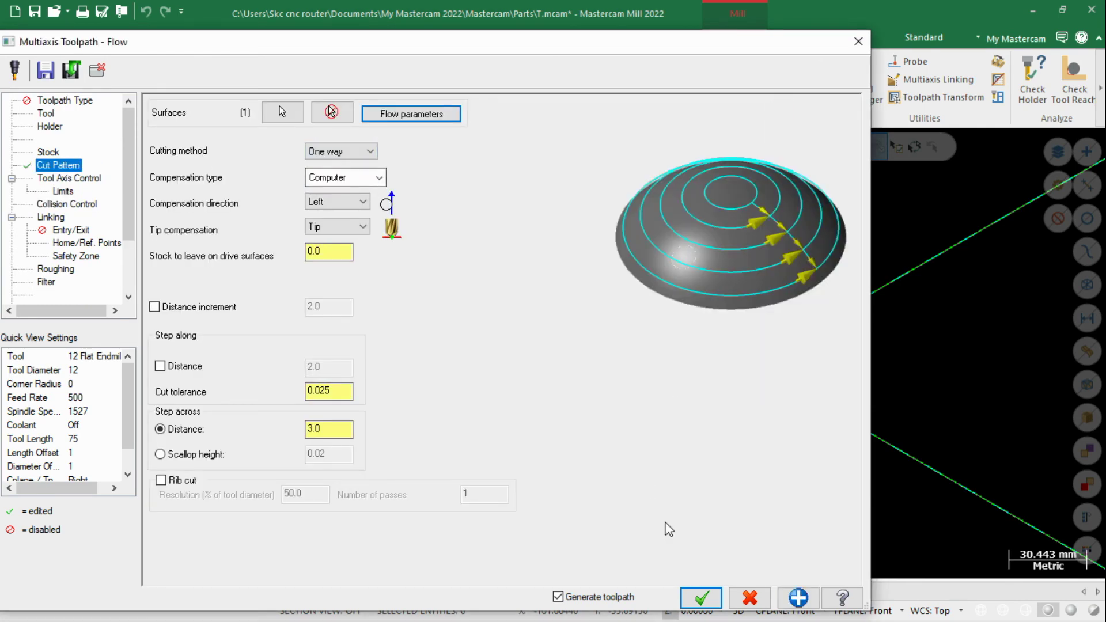
{"action": "left_click", "coordinate": [700, 603]}
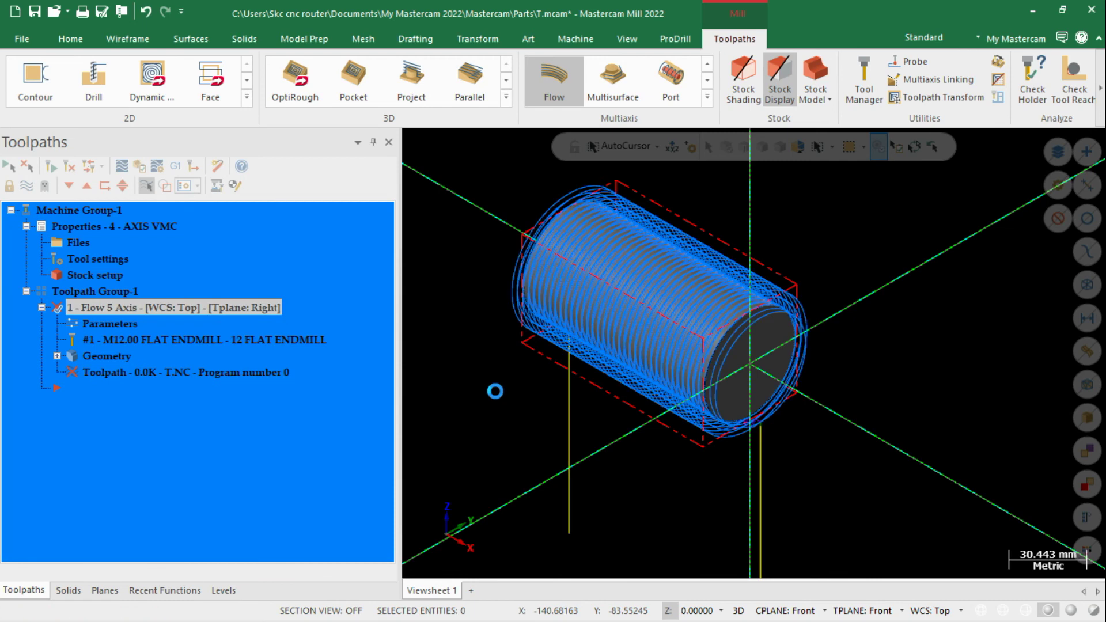
Backplot the One way toolpath, advancing through the first part of the tool motion.
{"action": "left_click", "coordinate": [121, 167]}
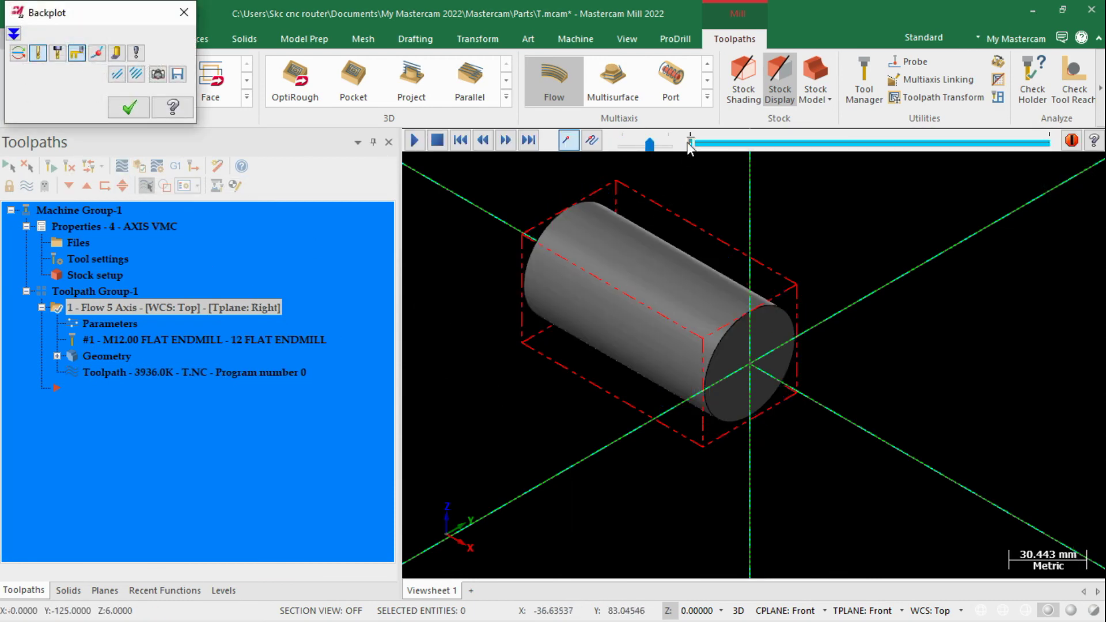
{"action": "mouse_move", "coordinate": [688, 141]}
{"action": "left_mouse_down"}
{"action": "mouse_move", "coordinate": [816, 143]}
{"action": "mouse_move", "coordinate": [769, 143]}
{"action": "left_mouse_up"}
{"action": "left_click", "coordinate": [127, 108]}
{"action": "left_click", "coordinate": [126, 108]}
Run the One way toolpath in Mastercam Simulator at the fastest playback speed, pause partway and close the simulator.
{"action": "left_click", "coordinate": [140, 166]}
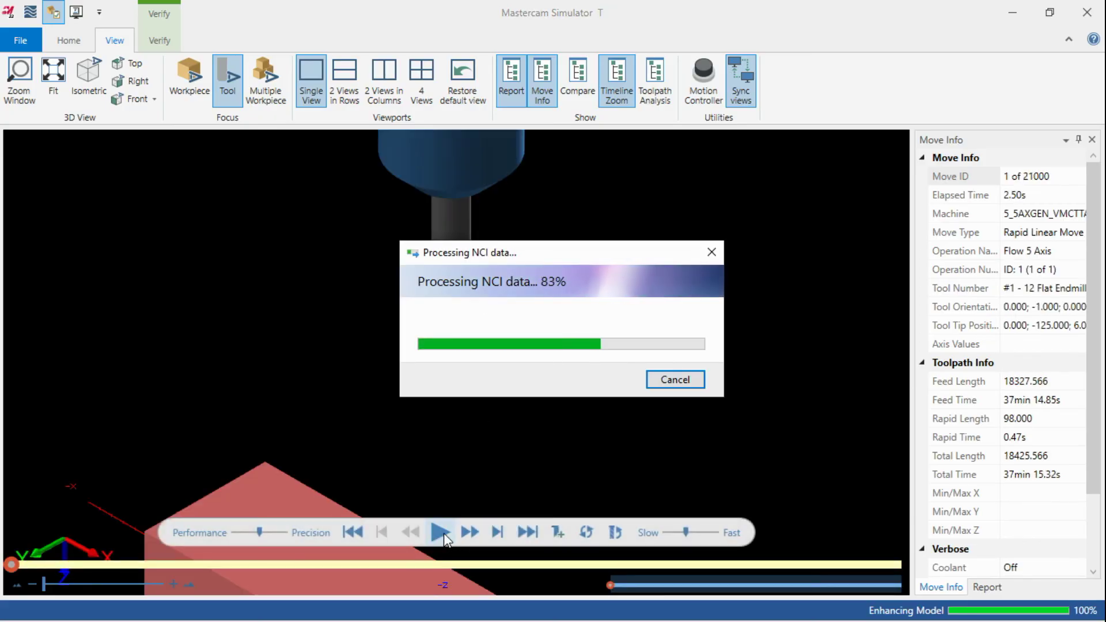
{"action": "left_click", "coordinate": [441, 533]}
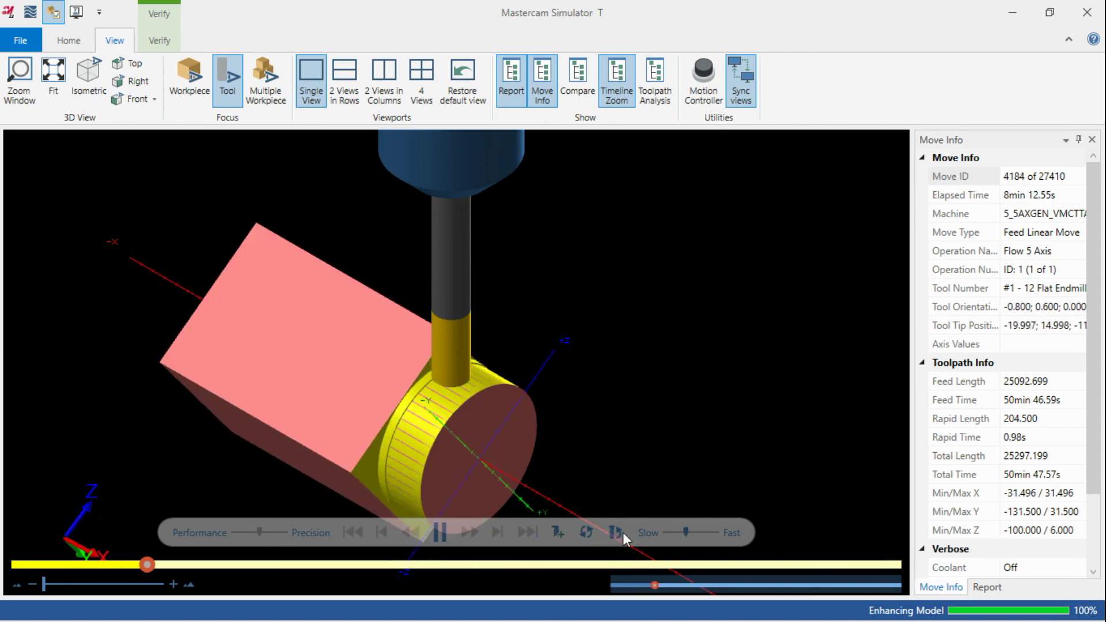
{"action": "left_click_drag", "start_coordinate": [685, 534], "coordinate": [732, 537]}
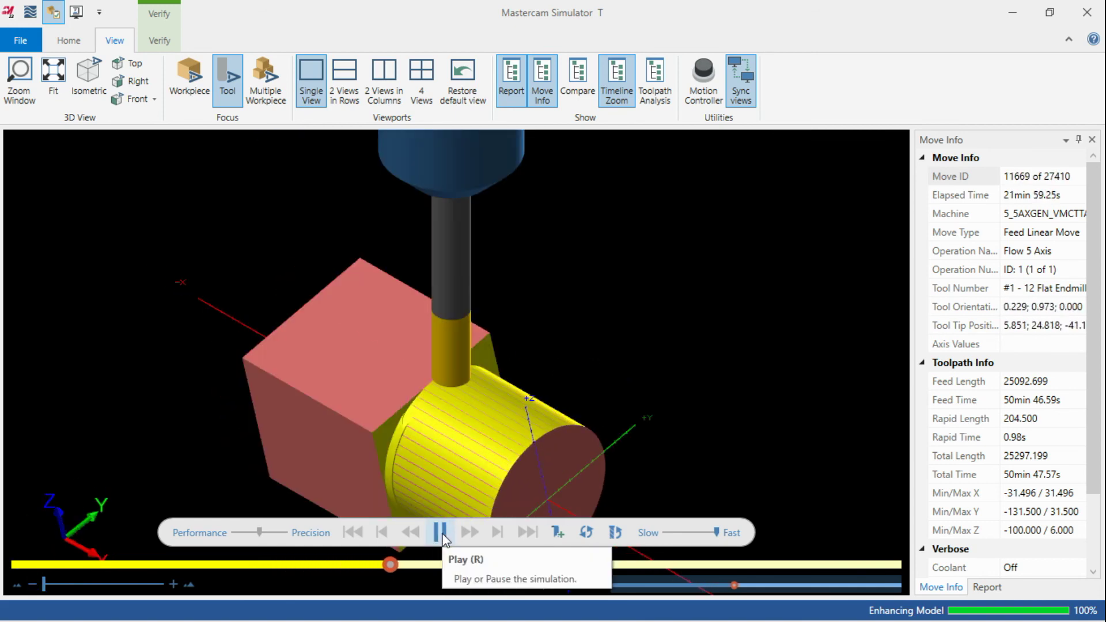
{"action": "left_click", "coordinate": [441, 533]}
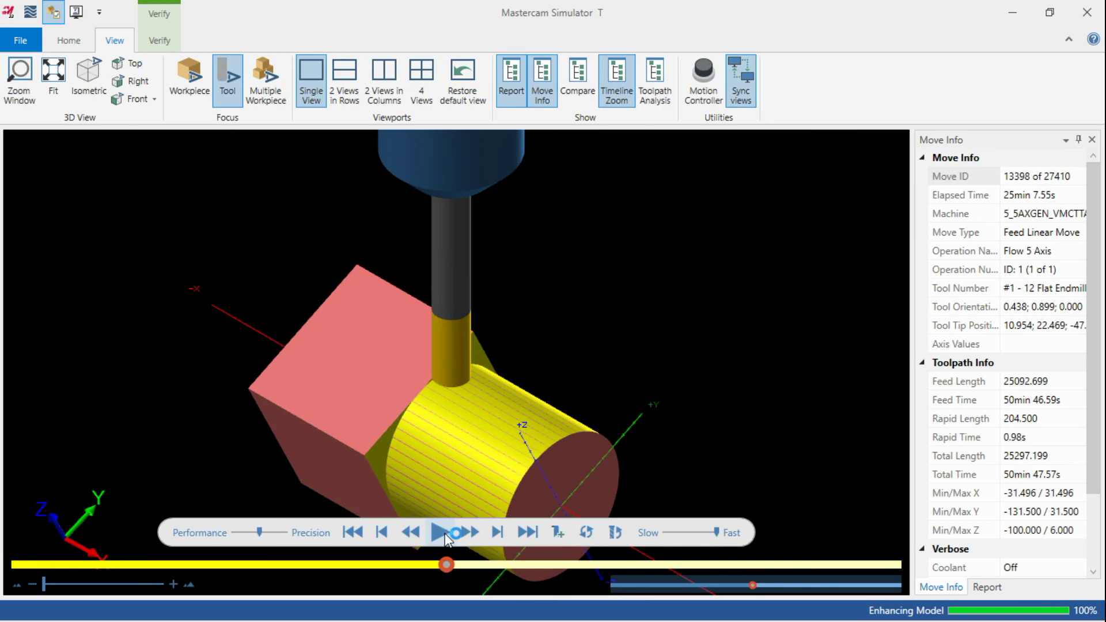
{"action": "left_click", "coordinate": [1080, 21]}
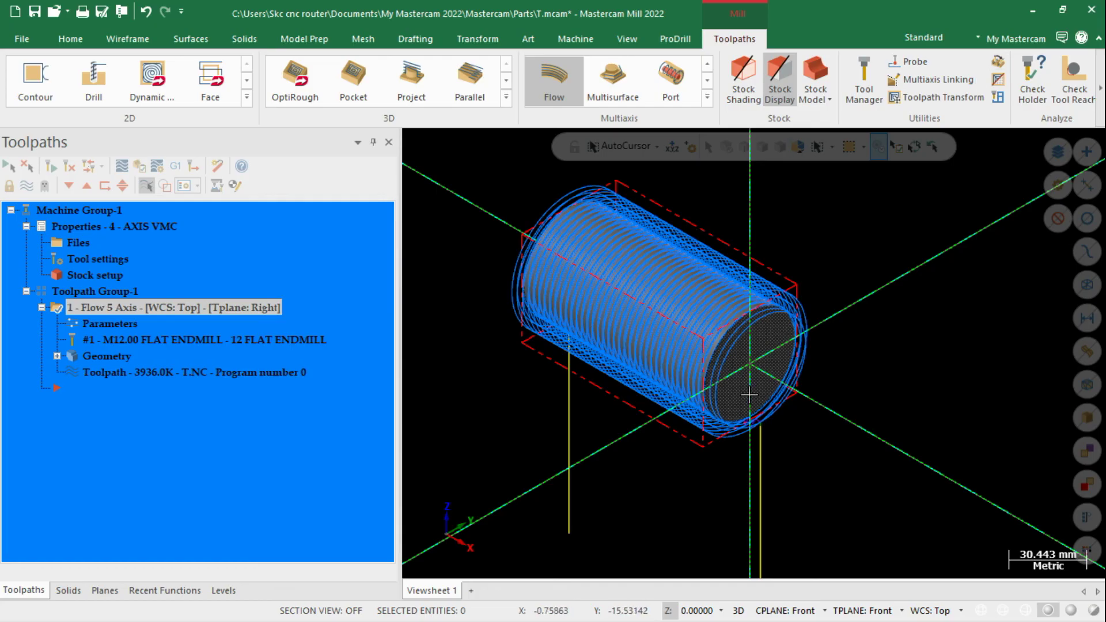